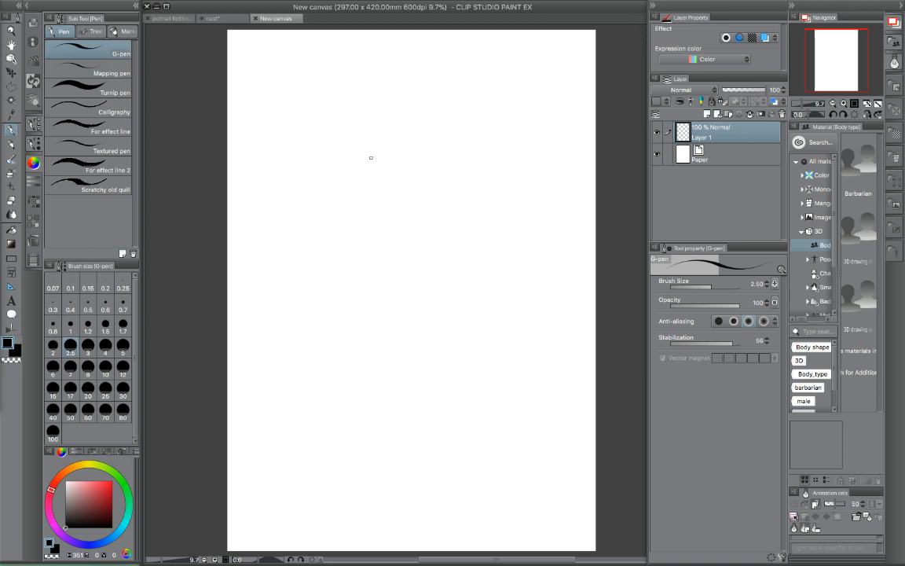
- Sketch composition guides with the size 5 Rough pencil: a long narrowing triangle and a tilted rectangle overlapping its lower tip
click(370, 156)
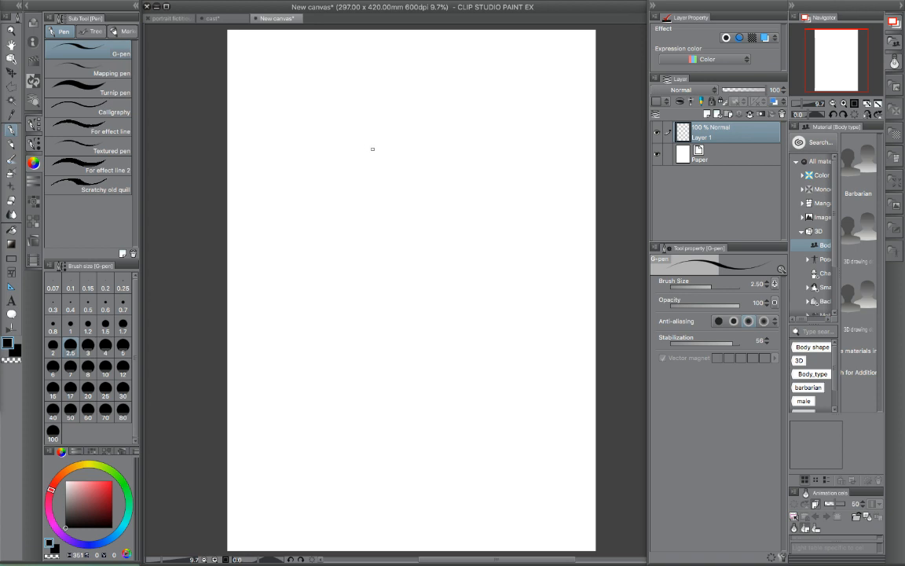
click(11, 143)
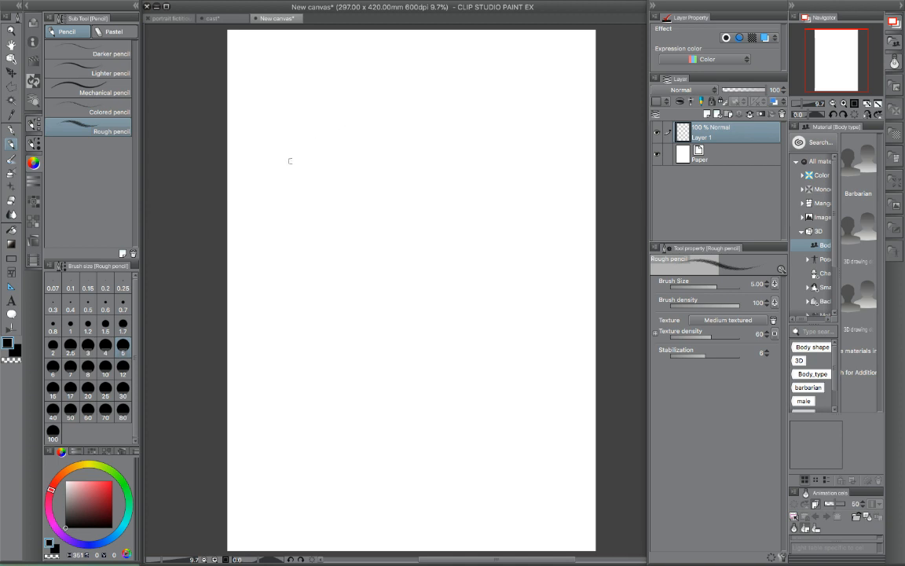
mouse_move(277, 167)
mouse_down()
mouse_move(473, 99)
mouse_move(464, 360)
mouse_move(471, 447)
mouse_up()
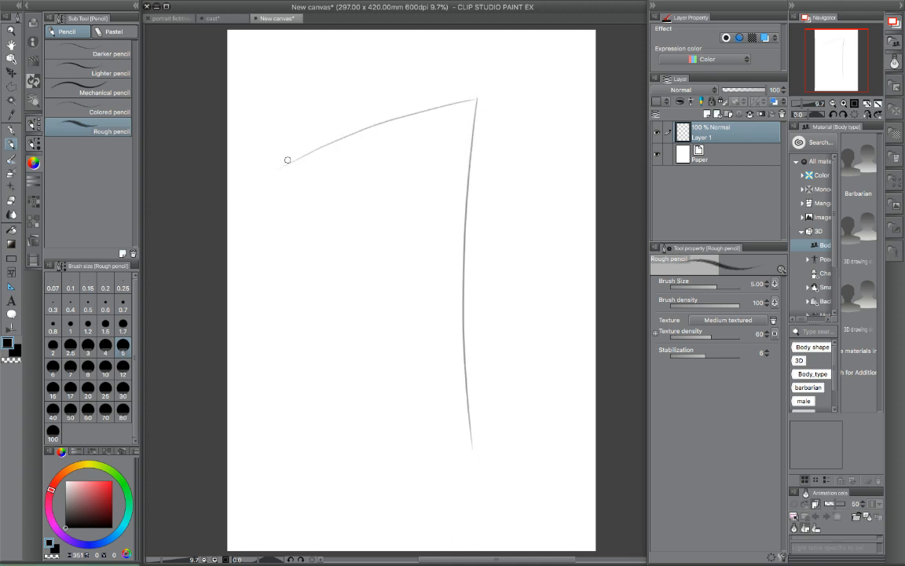
drag(286, 159, 550, 485)
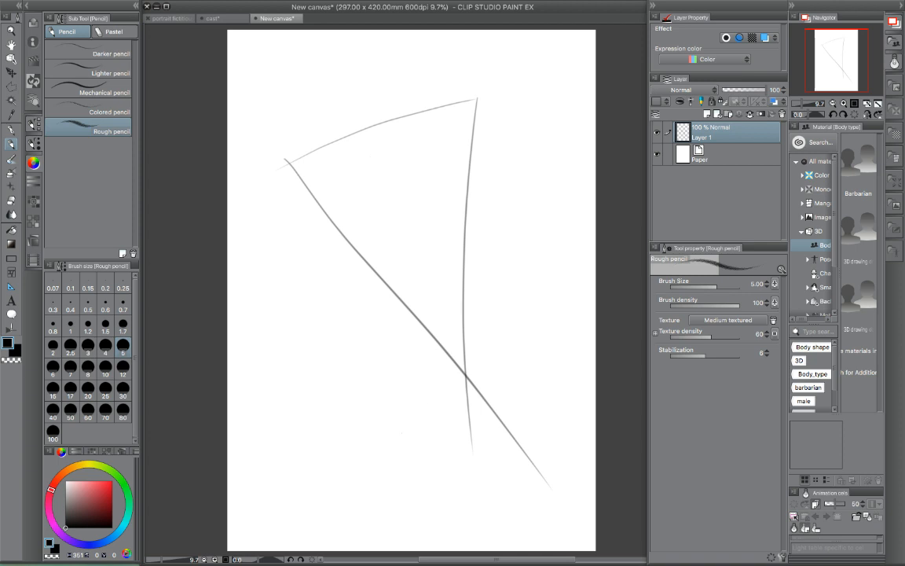
mouse_move(360, 473)
mouse_down()
mouse_move(388, 429)
mouse_move(525, 299)
mouse_move(620, 411)
mouse_move(469, 528)
mouse_up()
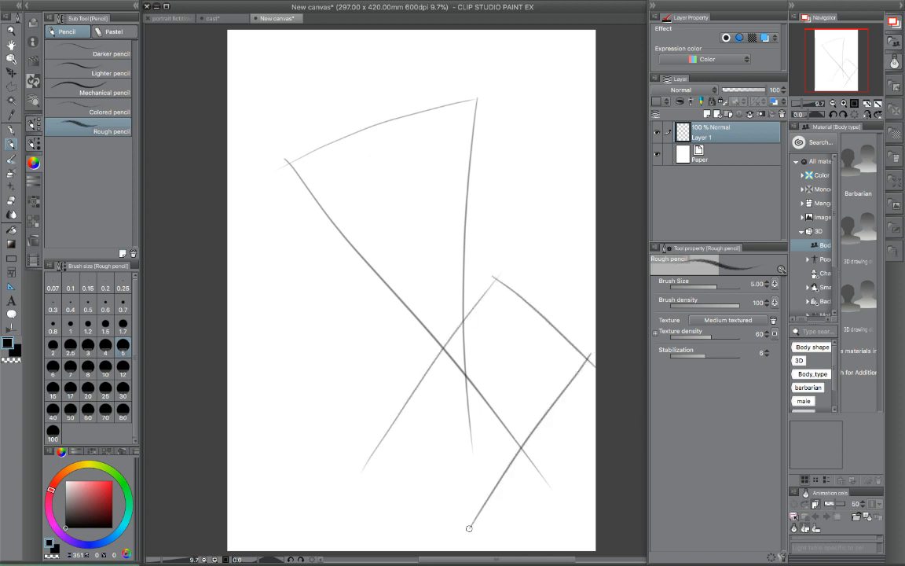
drag(377, 432, 520, 545)
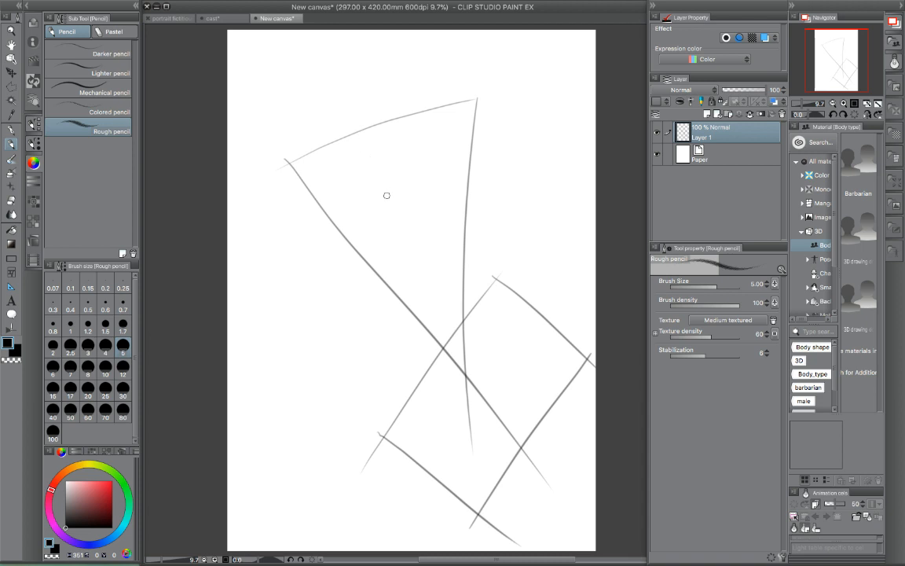
- Scale the triangle and rectangle guides up toward the page's upper-left corner so they fill the canvas
key(ctrl+t)
mouse_move(268, 104)
mouse_down()
mouse_move(271, 95)
mouse_move(220, 32)
mouse_up()
drag(608, 292, 608, 291)
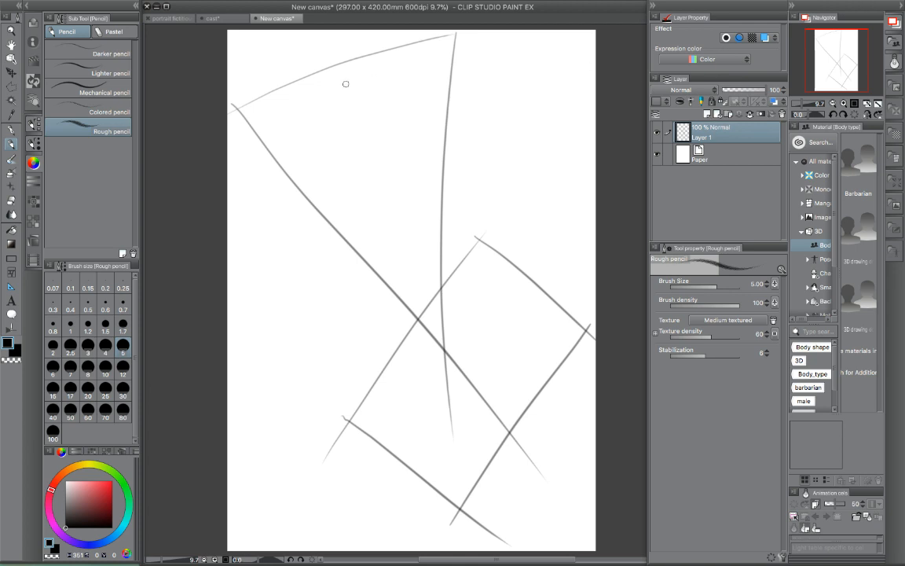
- Sketch the upper figure's head with facial features, plus one lowered and one raised hand, inside the wide end of the triangle
drag(350, 70, 351, 95)
drag(364, 94, 378, 93)
mouse_move(365, 96)
mouse_down()
mouse_move(390, 90)
mouse_move(385, 93)
mouse_up()
mouse_move(394, 141)
mouse_down()
mouse_move(412, 135)
mouse_move(445, 146)
mouse_move(440, 159)
mouse_move(454, 147)
mouse_up()
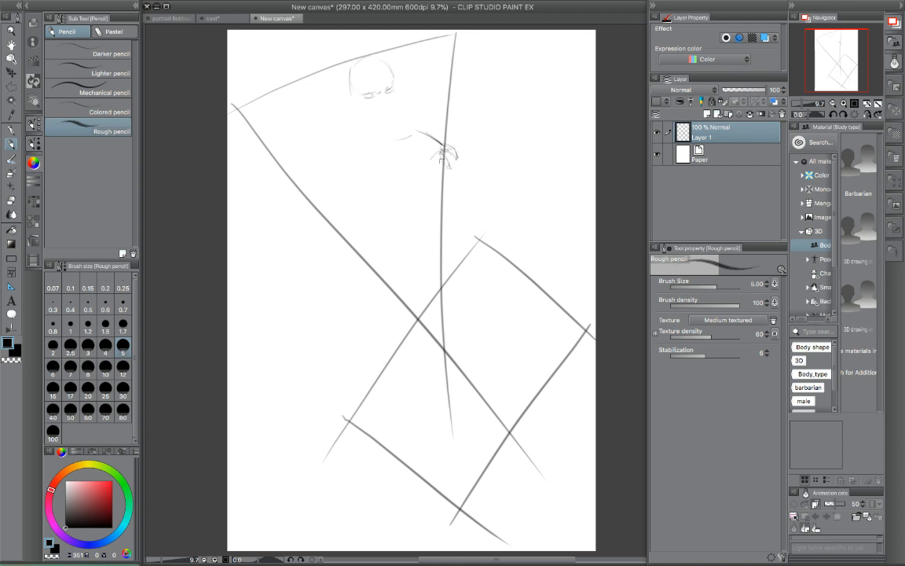
drag(435, 160, 437, 169)
drag(347, 94, 347, 105)
mouse_move(348, 95)
mouse_down()
mouse_move(352, 106)
mouse_move(387, 102)
mouse_up()
mouse_move(416, 55)
mouse_down()
mouse_move(411, 63)
mouse_move(406, 51)
mouse_up()
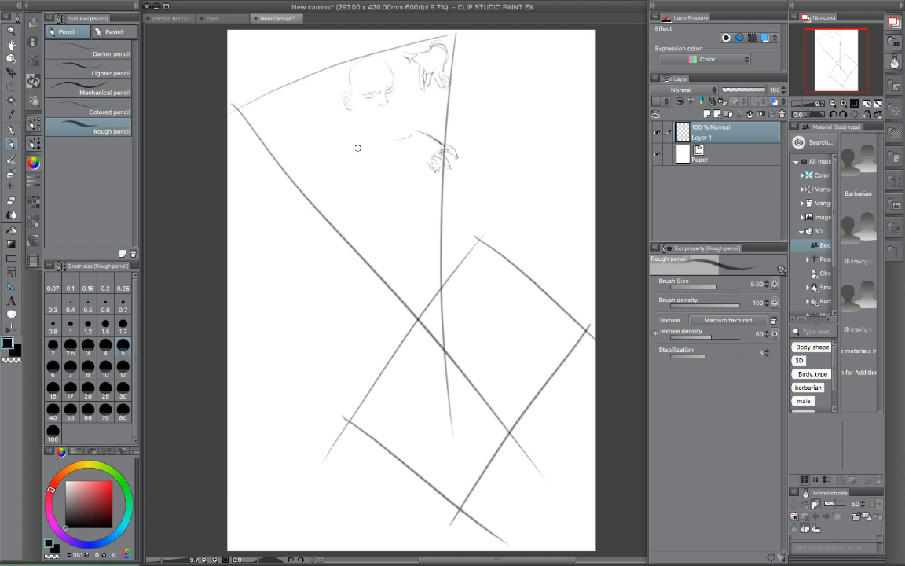
- Rough in the upper figure's shoulder, back line and front upper arm below the head
mouse_move(353, 153)
mouse_down()
mouse_move(388, 136)
mouse_move(359, 144)
mouse_move(347, 135)
mouse_up()
drag(391, 63, 410, 87)
drag(343, 98, 336, 145)
- Sketch the upper figure's forward foot with its shoe sole along the triangle's edge and connect it to the bent knee
mouse_move(374, 272)
mouse_down()
mouse_move(385, 281)
mouse_move(378, 265)
mouse_move(417, 283)
mouse_move(413, 300)
mouse_up()
drag(374, 261, 393, 292)
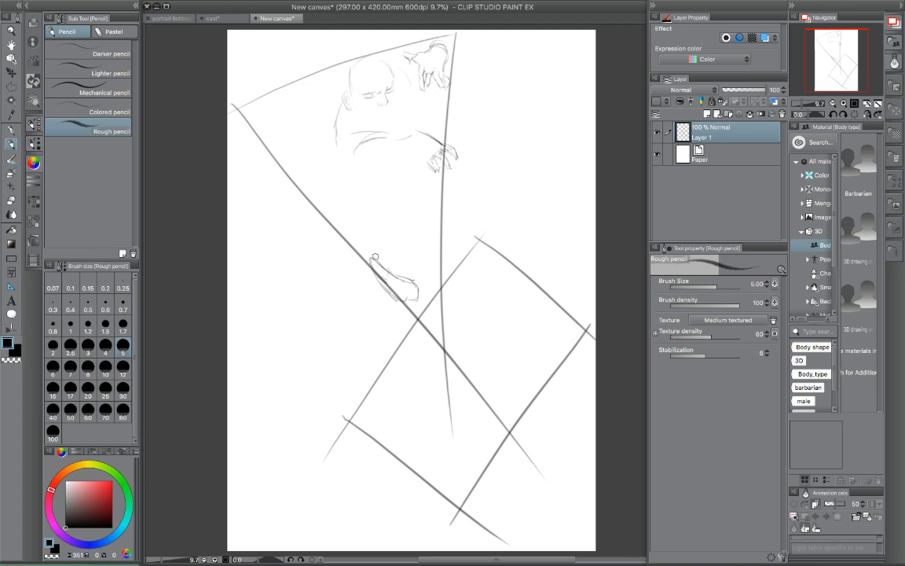
mouse_move(377, 253)
mouse_down()
mouse_move(369, 259)
mouse_move(382, 287)
mouse_move(383, 253)
mouse_up()
drag(409, 271, 419, 296)
drag(363, 263, 379, 272)
mouse_move(390, 253)
mouse_down()
mouse_move(406, 269)
mouse_move(401, 253)
mouse_up()
mouse_move(444, 185)
mouse_down()
mouse_move(459, 212)
mouse_move(445, 231)
mouse_up()
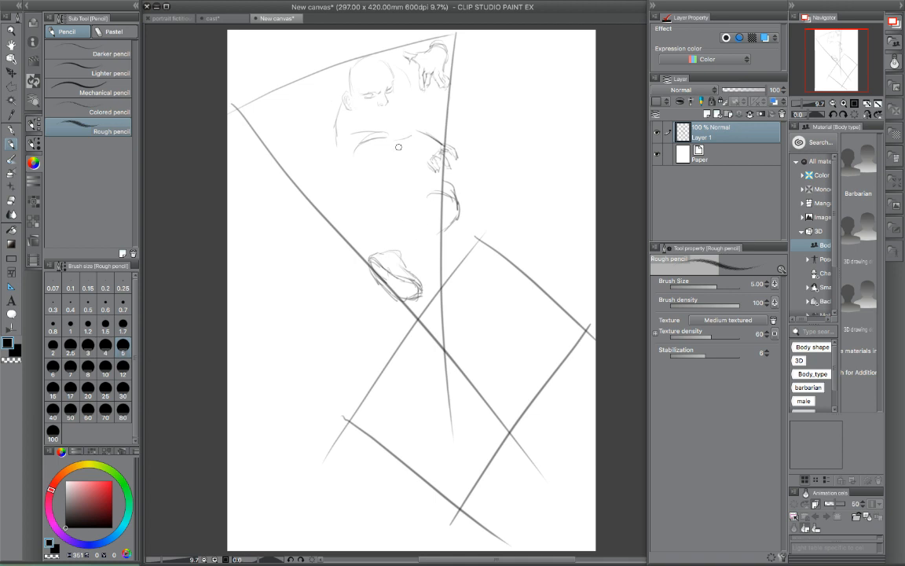
mouse_move(376, 252)
mouse_down()
mouse_move(367, 261)
mouse_move(390, 295)
mouse_move(410, 302)
mouse_move(424, 291)
mouse_move(382, 262)
mouse_move(425, 289)
mouse_up()
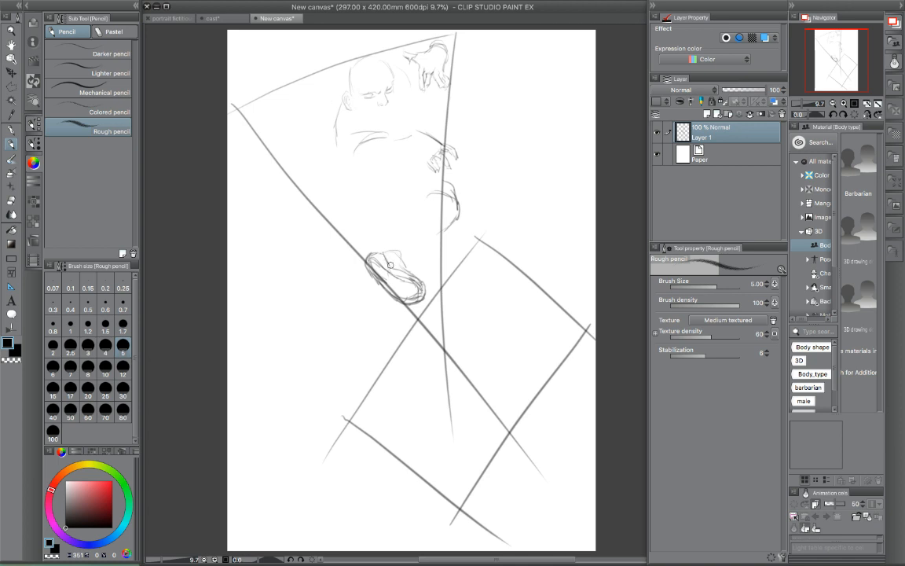
drag(382, 249, 395, 246)
mouse_move(404, 235)
mouse_down()
mouse_move(416, 203)
mouse_move(449, 204)
mouse_move(426, 246)
mouse_move(454, 223)
mouse_move(452, 190)
mouse_up()
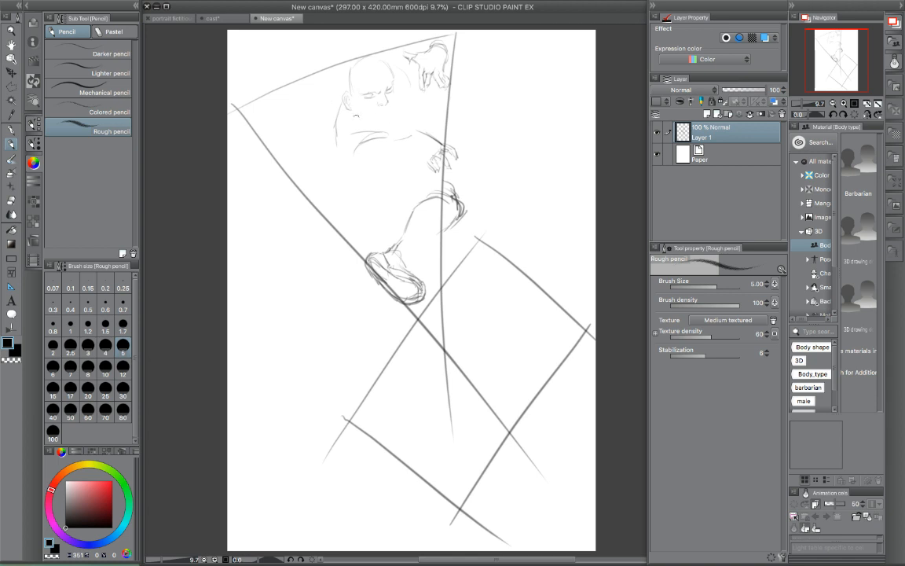
- Sketch the upper figure's other bent knee at the triangle's edge and define the face, skull and collar
drag(390, 134, 375, 159)
mouse_move(295, 161)
mouse_down()
mouse_move(310, 203)
mouse_move(311, 160)
mouse_move(294, 164)
mouse_move(298, 174)
mouse_move(311, 155)
mouse_move(334, 163)
mouse_up()
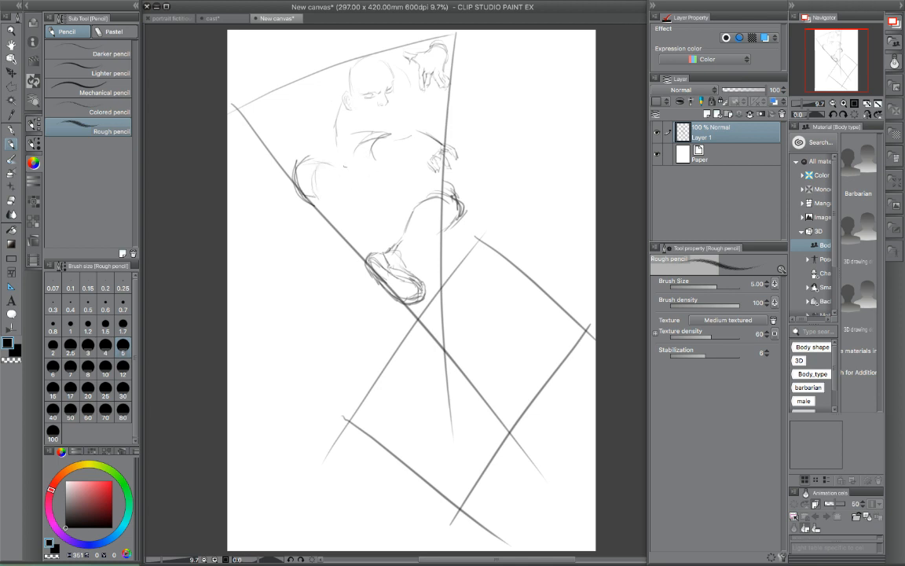
drag(348, 111, 372, 132)
drag(382, 106, 383, 111)
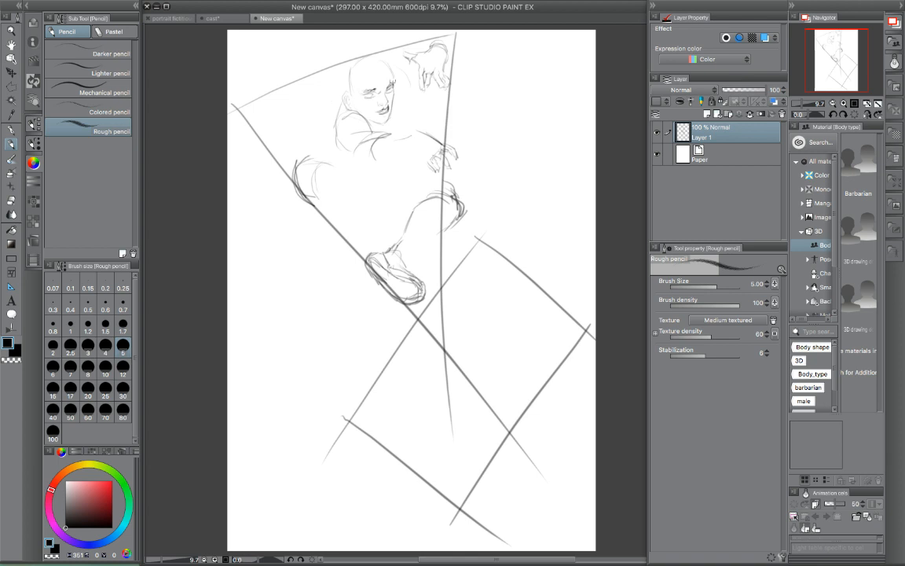
mouse_move(348, 76)
mouse_down()
mouse_move(345, 86)
mouse_move(346, 60)
mouse_up()
- Draw the upper figure's tucked lower leg and foot, and shape the loose sleeve of the front arm
mouse_move(358, 185)
mouse_down()
mouse_move(341, 210)
mouse_move(343, 177)
mouse_move(337, 193)
mouse_move(353, 183)
mouse_move(383, 222)
mouse_up()
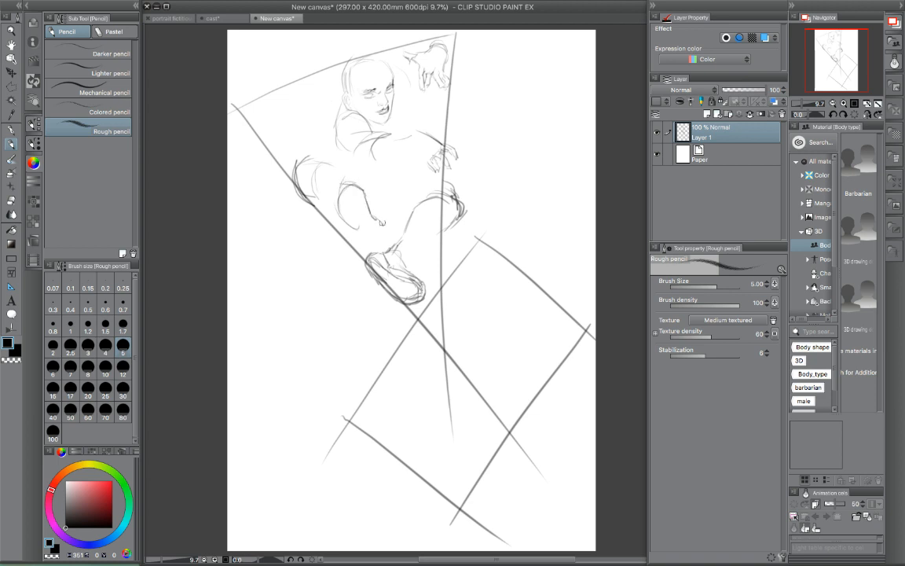
drag(339, 187, 381, 225)
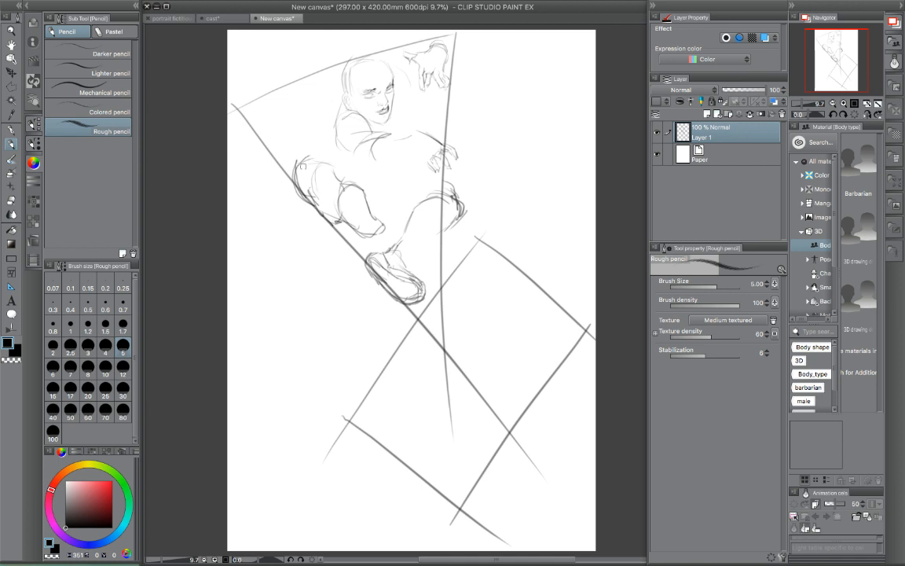
mouse_move(406, 134)
mouse_down()
mouse_move(409, 156)
mouse_move(399, 155)
mouse_up()
drag(380, 164, 409, 157)
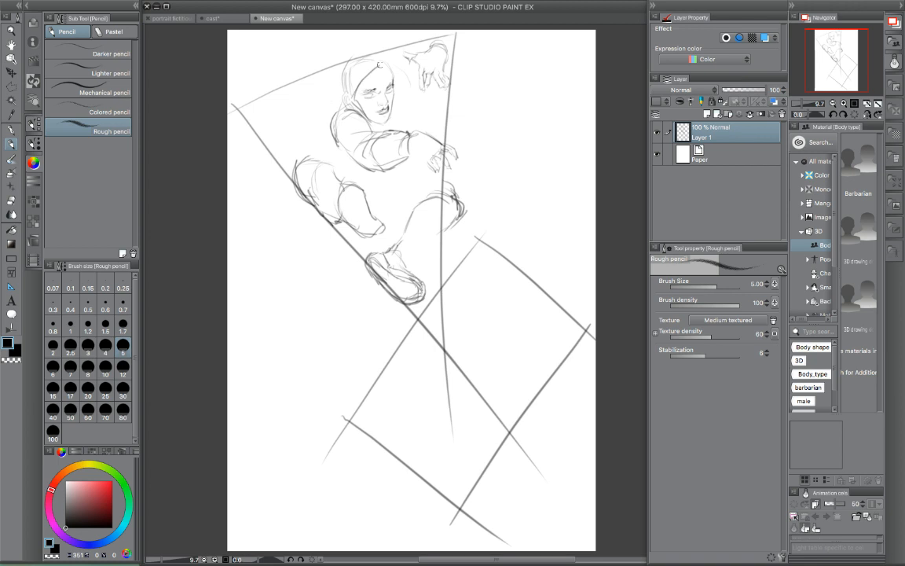
- Draw the upper figure's clothing: a hood around the face, the raised arm's sleeve, and the jacket falling over the thighs
drag(351, 98, 395, 88)
mouse_move(345, 70)
mouse_down()
mouse_move(338, 90)
mouse_move(358, 109)
mouse_up()
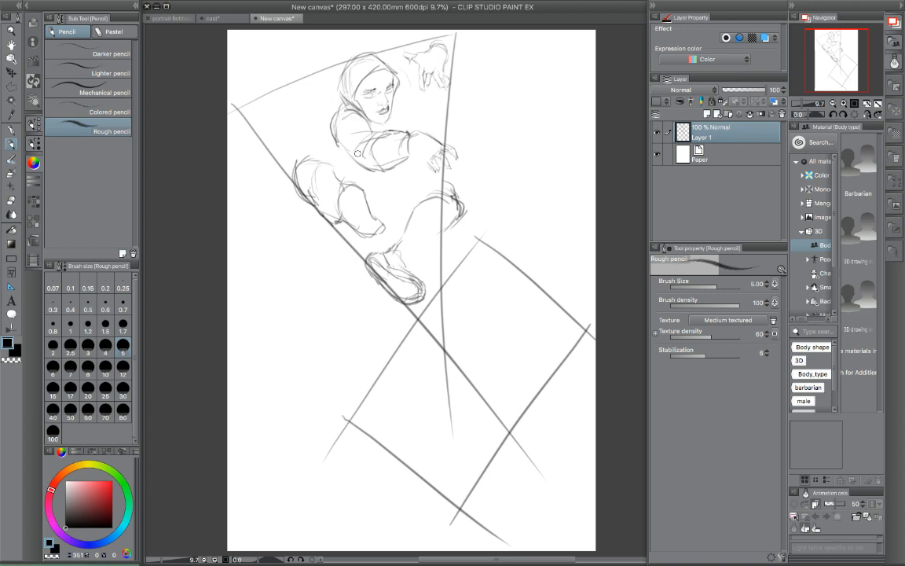
drag(335, 156, 355, 171)
mouse_move(429, 41)
mouse_down()
mouse_move(421, 60)
mouse_move(446, 61)
mouse_move(388, 67)
mouse_move(360, 114)
mouse_up()
drag(424, 64, 408, 109)
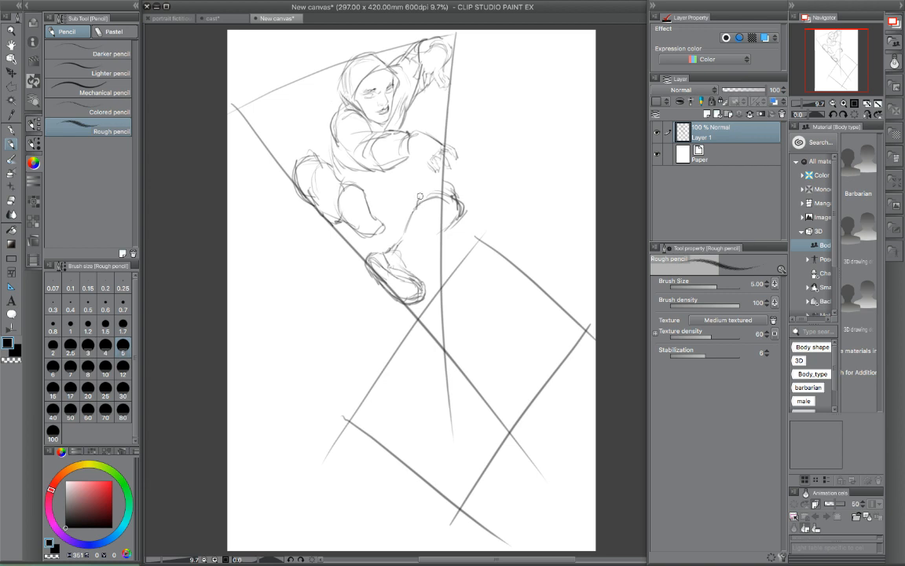
drag(459, 194, 428, 174)
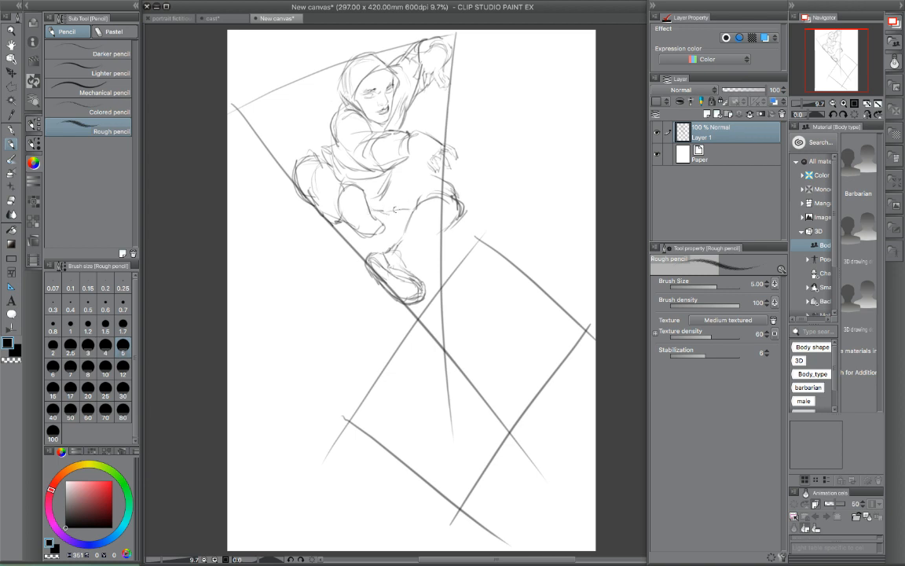
mouse_move(399, 170)
mouse_down()
mouse_move(446, 177)
mouse_move(468, 204)
mouse_up()
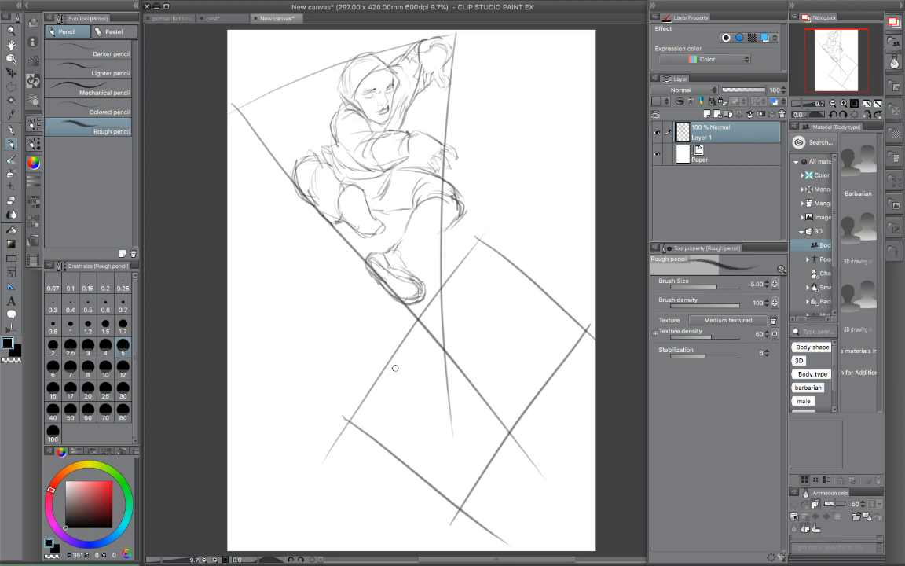
- Sketch the lower figure's head in profile and the shoulder line at the rectangle's upper end
mouse_move(406, 382)
mouse_down()
mouse_move(412, 335)
mouse_move(468, 313)
mouse_up()
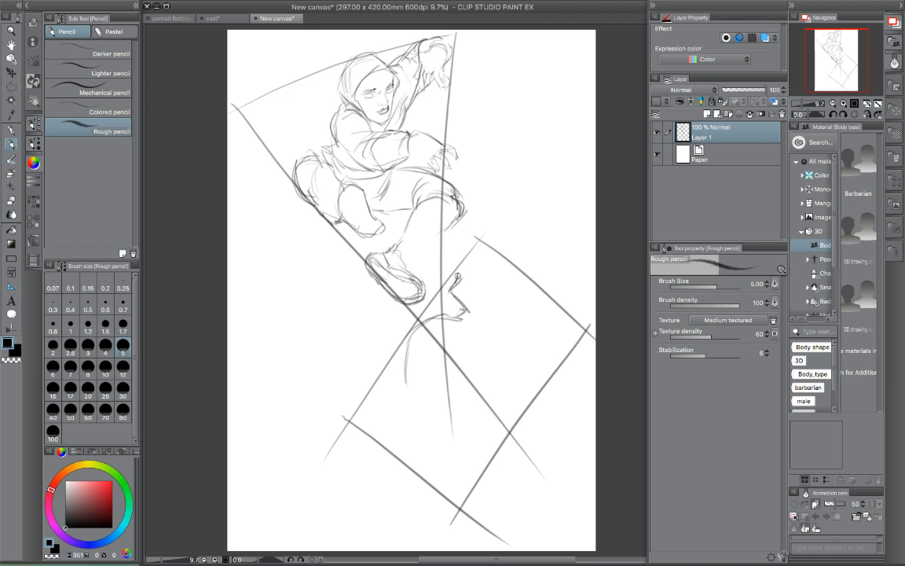
mouse_move(460, 273)
mouse_down()
mouse_move(487, 250)
mouse_move(512, 257)
mouse_move(500, 255)
mouse_move(529, 286)
mouse_move(520, 271)
mouse_move(518, 301)
mouse_up()
mouse_move(452, 318)
mouse_down()
mouse_move(498, 325)
mouse_move(508, 336)
mouse_move(540, 316)
mouse_up()
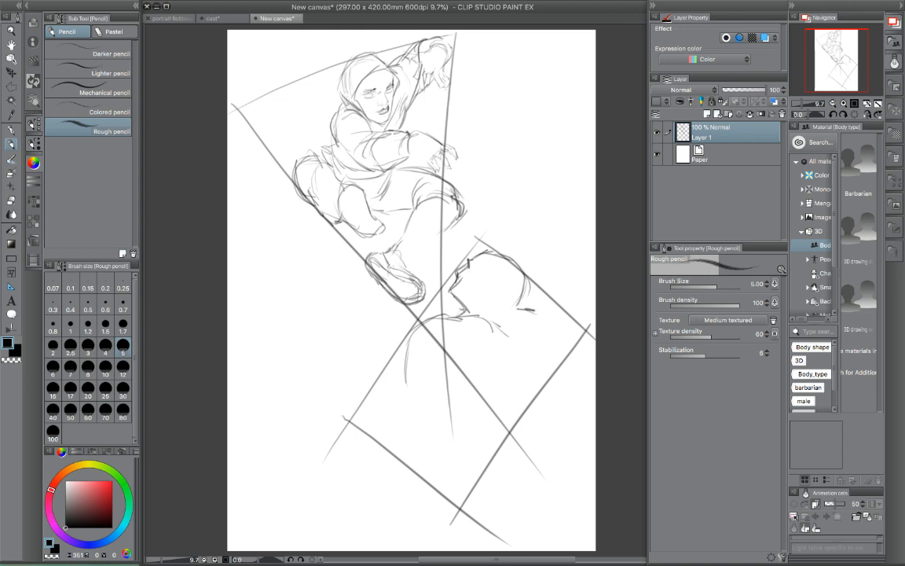
- Sketch the lower figure's bent near arm ending in a fist at the rectangle's corner, and add the ear and back folds
mouse_move(351, 420)
mouse_down()
mouse_move(385, 450)
mouse_move(350, 421)
mouse_up()
mouse_move(352, 406)
mouse_down()
mouse_move(369, 390)
mouse_move(384, 404)
mouse_move(373, 432)
mouse_move(358, 429)
mouse_move(417, 414)
mouse_move(446, 429)
mouse_move(434, 403)
mouse_move(416, 395)
mouse_move(410, 365)
mouse_up()
drag(412, 406, 420, 329)
mouse_move(372, 433)
mouse_down()
mouse_move(449, 454)
mouse_move(456, 382)
mouse_move(458, 405)
mouse_move(463, 359)
mouse_up()
drag(495, 326, 505, 371)
drag(505, 310, 506, 336)
drag(459, 301, 495, 300)
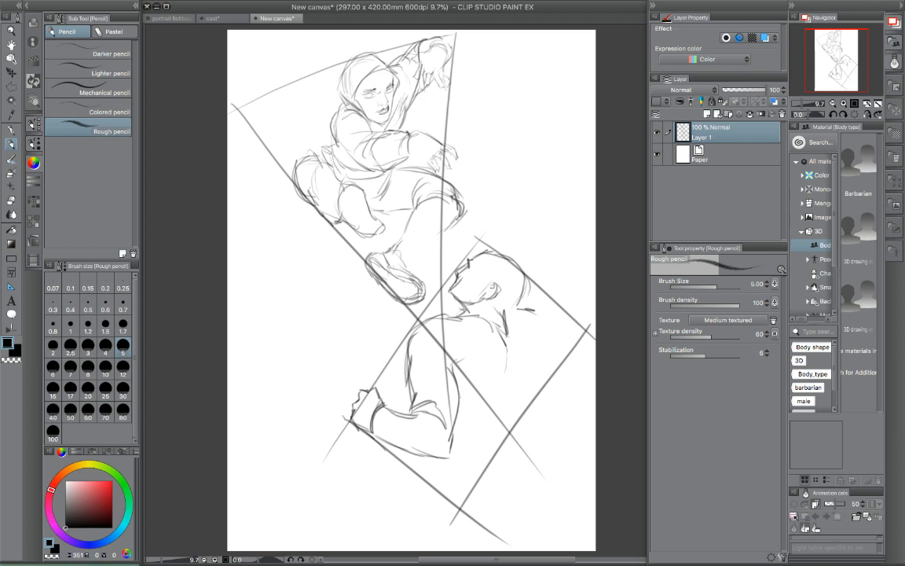
- Draw the lower figure's far arm bent into the rectangle's right corner and outline the torso down to the waist
drag(548, 317, 532, 363)
mouse_move(530, 309)
mouse_down()
mouse_move(583, 350)
mouse_move(535, 362)
mouse_up()
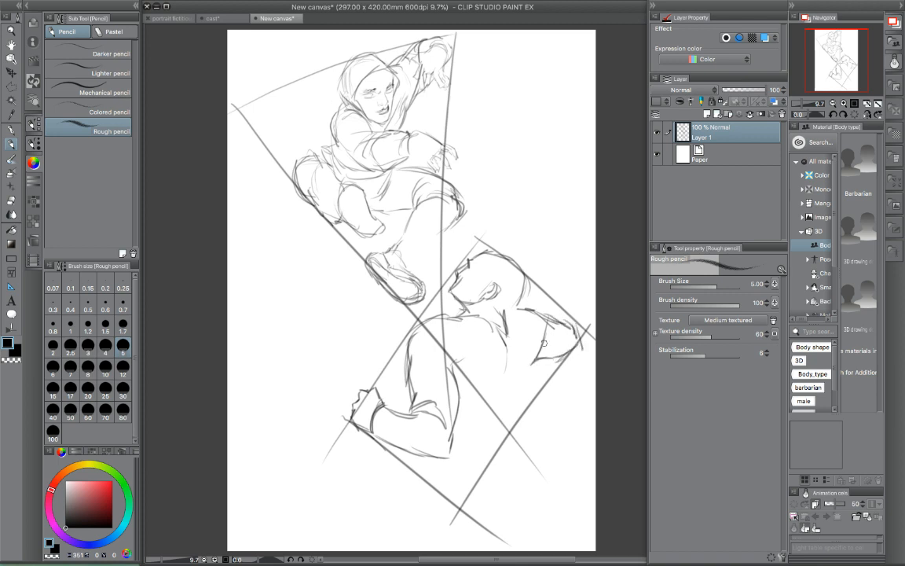
drag(536, 312, 561, 330)
mouse_move(534, 362)
mouse_down()
mouse_move(496, 384)
mouse_move(507, 351)
mouse_move(469, 370)
mouse_up()
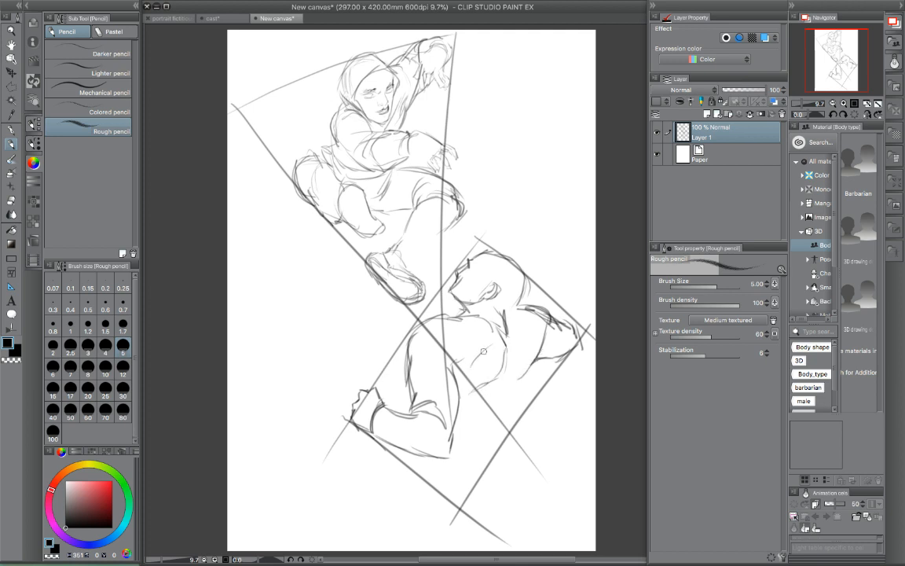
mouse_move(511, 342)
mouse_down()
mouse_move(512, 371)
mouse_move(487, 395)
mouse_up()
mouse_move(537, 355)
mouse_down()
mouse_move(499, 404)
mouse_move(458, 417)
mouse_up()
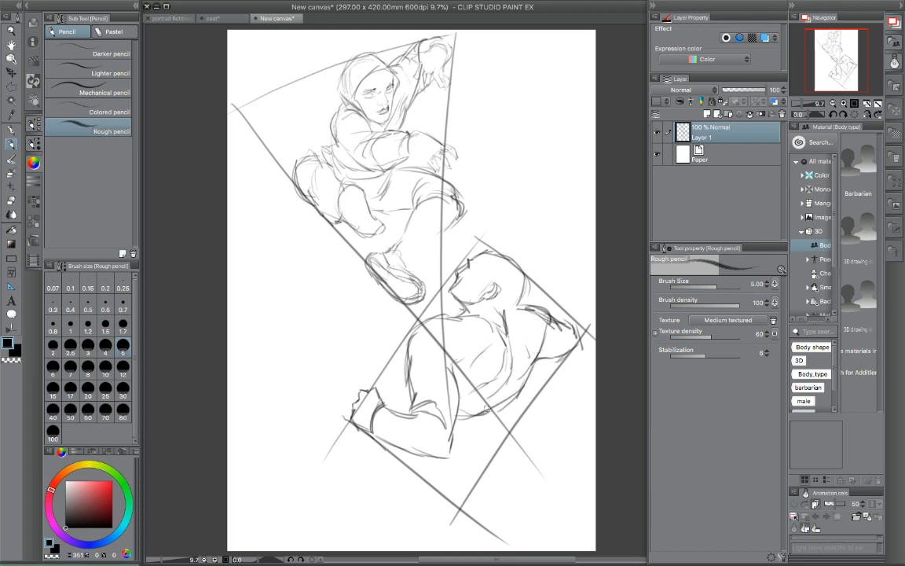
- Sketch the lower figure's knee behind the near arm, then the hip, lower leg and foot at the rectangle's bottom corner
mouse_move(410, 363)
mouse_down()
mouse_move(382, 349)
mouse_move(376, 377)
mouse_up()
mouse_move(387, 338)
mouse_down()
mouse_move(375, 375)
mouse_move(395, 404)
mouse_up()
mouse_move(455, 429)
mouse_down()
mouse_move(487, 429)
mouse_move(510, 409)
mouse_up()
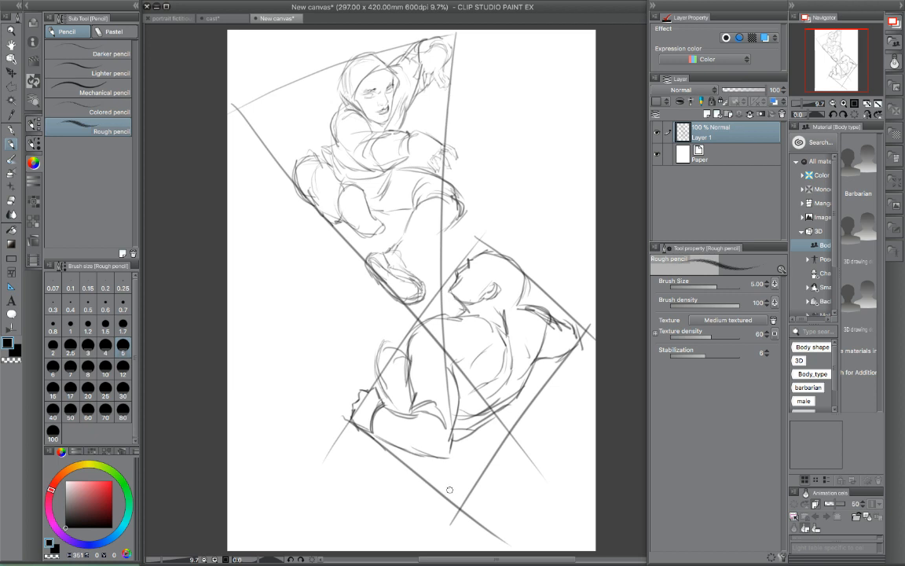
mouse_move(462, 505)
mouse_down()
mouse_move(435, 466)
mouse_move(451, 439)
mouse_move(467, 459)
mouse_move(486, 422)
mouse_move(486, 450)
mouse_move(471, 475)
mouse_move(456, 459)
mouse_move(462, 494)
mouse_move(439, 461)
mouse_move(459, 497)
mouse_move(475, 484)
mouse_move(470, 495)
mouse_move(451, 472)
mouse_up()
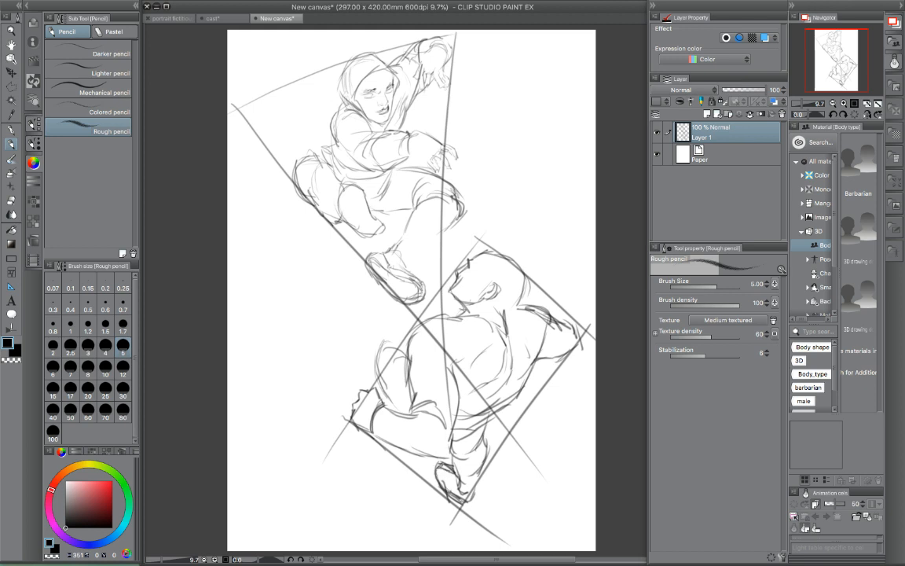
- Refine the lower figure's near sleeve and cuff, and reinforce the jacket's waist and back edge
drag(386, 370, 401, 407)
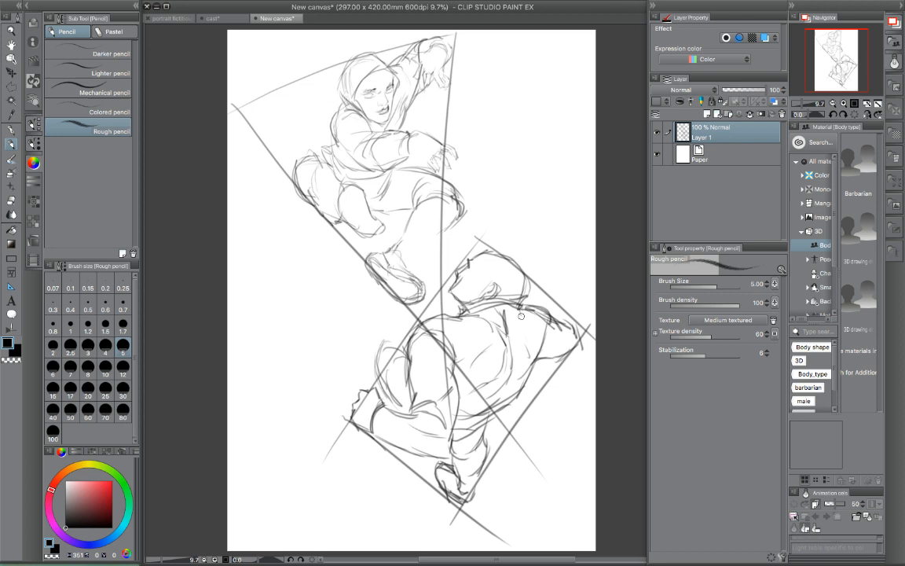
drag(536, 351, 525, 417)
mouse_move(450, 424)
mouse_down()
mouse_move(507, 421)
mouse_move(491, 435)
mouse_move(507, 406)
mouse_move(524, 400)
mouse_up()
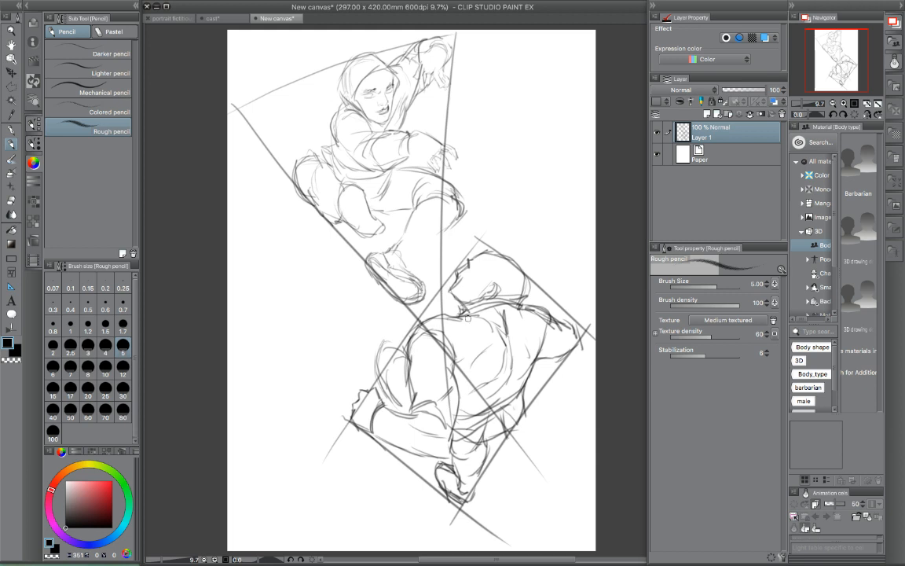
drag(410, 365, 446, 357)
drag(375, 404, 377, 441)
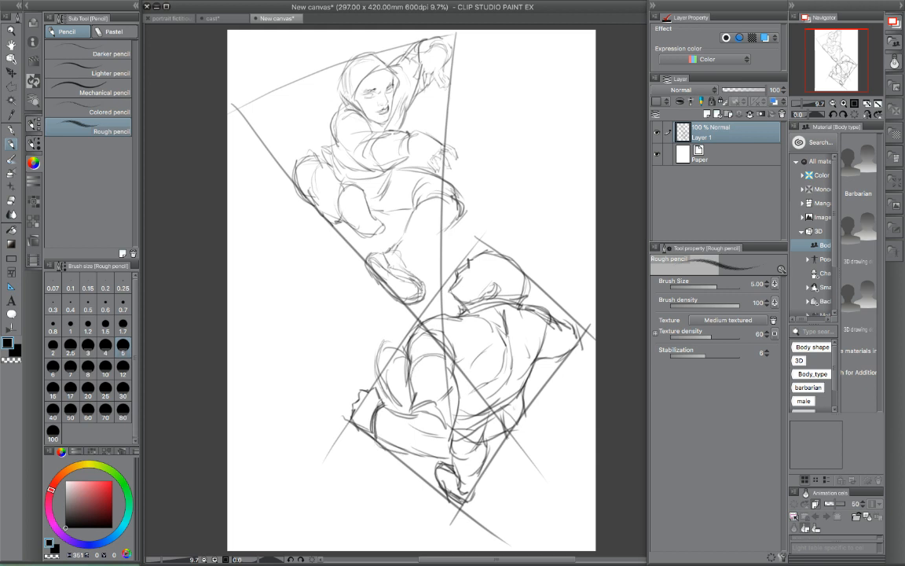
- Add fabric folds around the lower figure's hip and leg along the rectangle's lower edge
mouse_move(526, 400)
mouse_down()
mouse_move(506, 472)
mouse_move(501, 459)
mouse_up()
drag(506, 414, 488, 473)
mouse_move(438, 464)
mouse_down()
mouse_move(489, 466)
mouse_move(529, 417)
mouse_up()
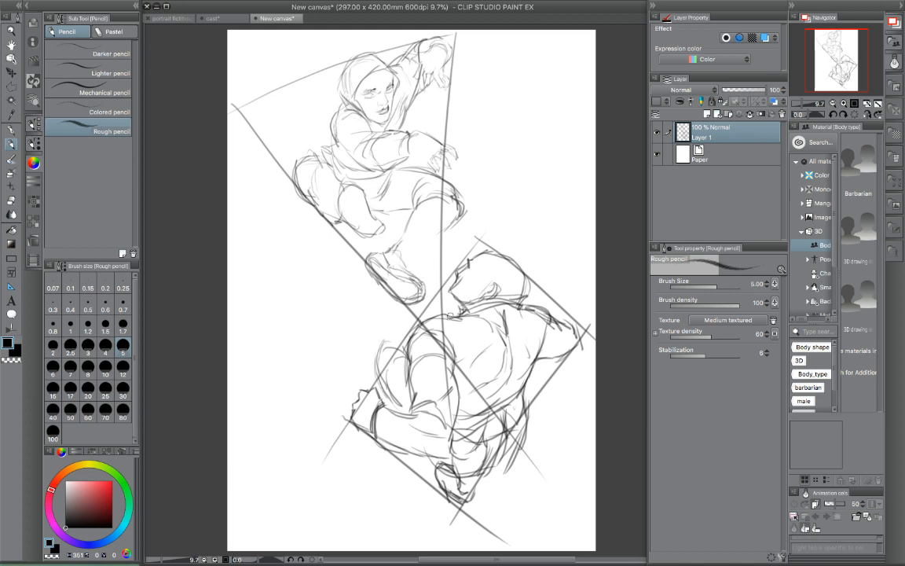
- Draw the lower figure's collar and jaw, and darken the hair outline around the head
drag(454, 313, 510, 305)
drag(457, 275, 466, 259)
mouse_move(515, 301)
mouse_down()
mouse_move(517, 276)
mouse_move(495, 258)
mouse_move(516, 259)
mouse_move(519, 286)
mouse_up()
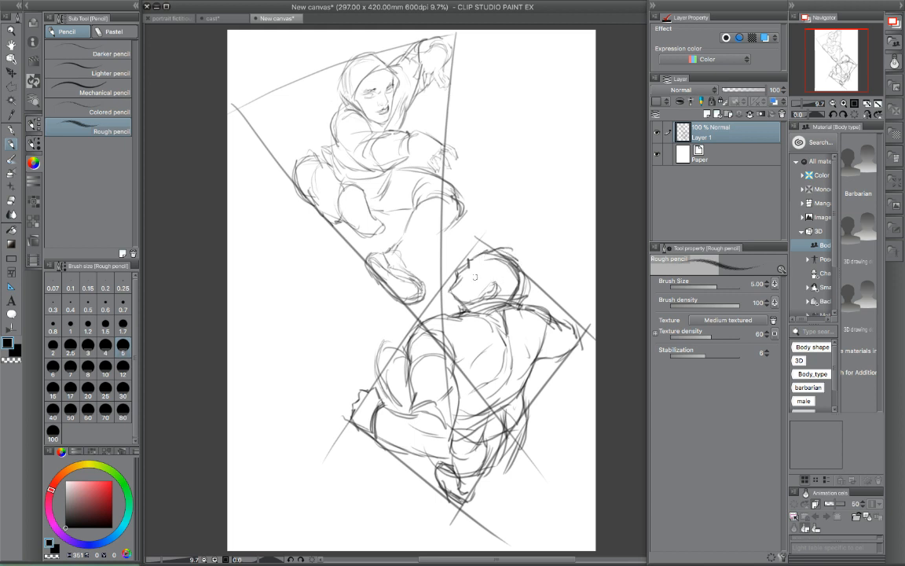
- Detail the lower figure's ear and side hair, and sketch a loose flowing contour beside the upper figure down towards the lower figure's head
mouse_move(489, 280)
mouse_down()
mouse_move(485, 296)
mouse_move(497, 293)
mouse_move(490, 269)
mouse_move(517, 280)
mouse_move(510, 288)
mouse_up()
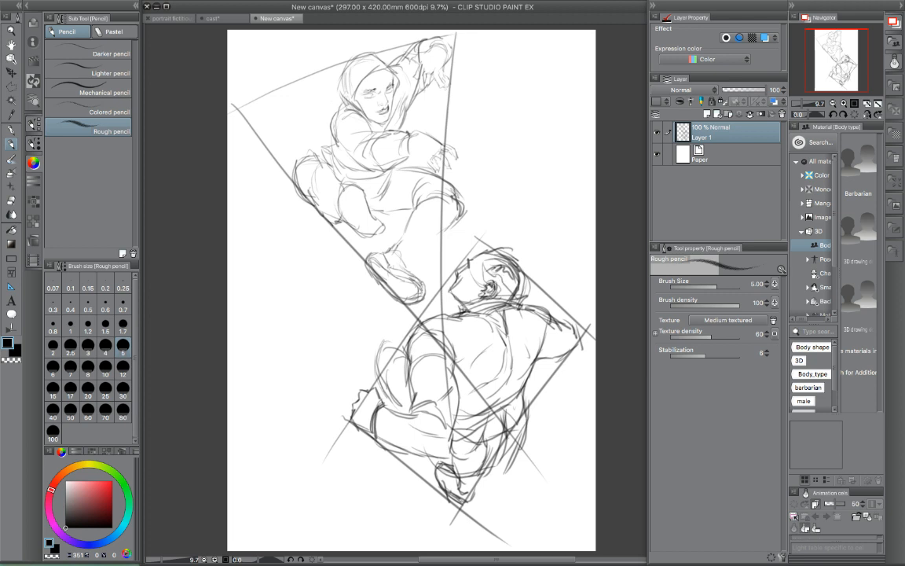
mouse_move(416, 122)
mouse_down()
mouse_move(470, 107)
mouse_move(488, 81)
mouse_move(504, 112)
mouse_up()
drag(509, 122, 523, 162)
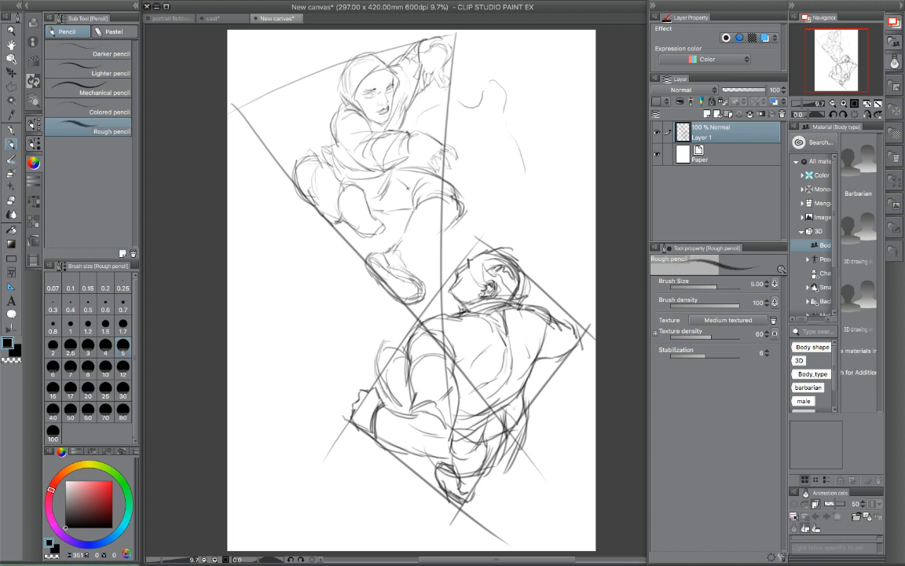
drag(435, 249, 460, 248)
mouse_move(520, 172)
mouse_down()
mouse_move(535, 219)
mouse_move(509, 249)
mouse_up()
mouse_move(459, 61)
mouse_down()
mouse_move(487, 62)
mouse_move(473, 75)
mouse_move(451, 71)
mouse_up()
- Darken the upper figure's two raised shoes, back edge and trouser folds around the thigh
drag(350, 224, 310, 164)
mouse_move(334, 211)
mouse_down()
mouse_move(342, 180)
mouse_move(346, 223)
mouse_move(359, 194)
mouse_move(382, 234)
mouse_move(349, 227)
mouse_move(307, 194)
mouse_move(301, 158)
mouse_move(320, 165)
mouse_up()
drag(408, 222, 434, 183)
mouse_move(377, 215)
mouse_down()
mouse_move(410, 213)
mouse_move(394, 169)
mouse_up()
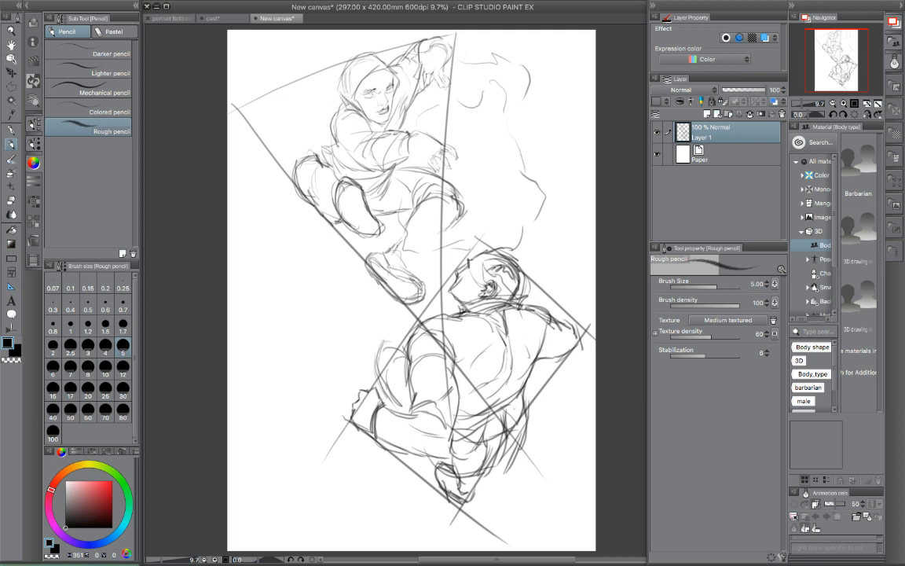
drag(330, 122, 336, 154)
- Turn on the blue layer colour for Layer 1 and add a new raster layer above it
key(Tab)
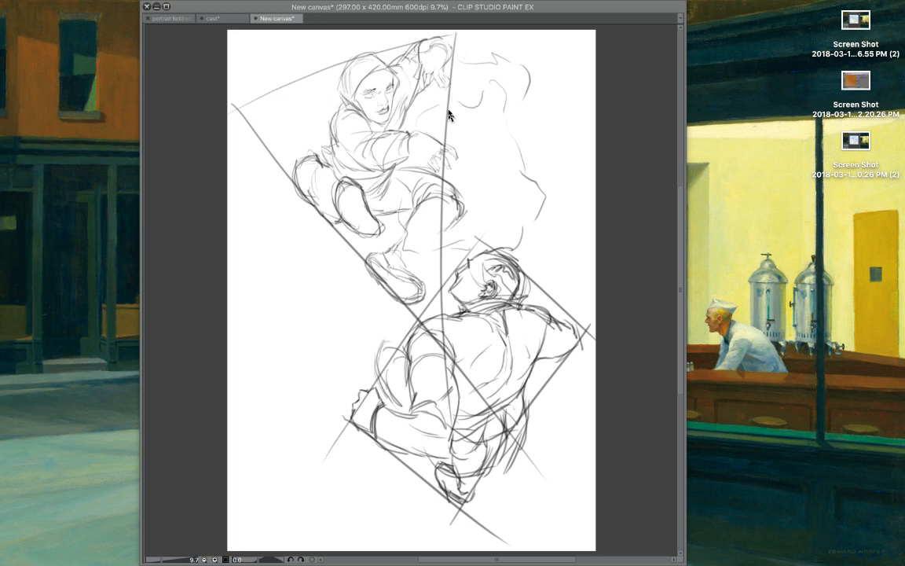
scroll(414, 145, down, 3)
scroll(414, 145, up, 3)
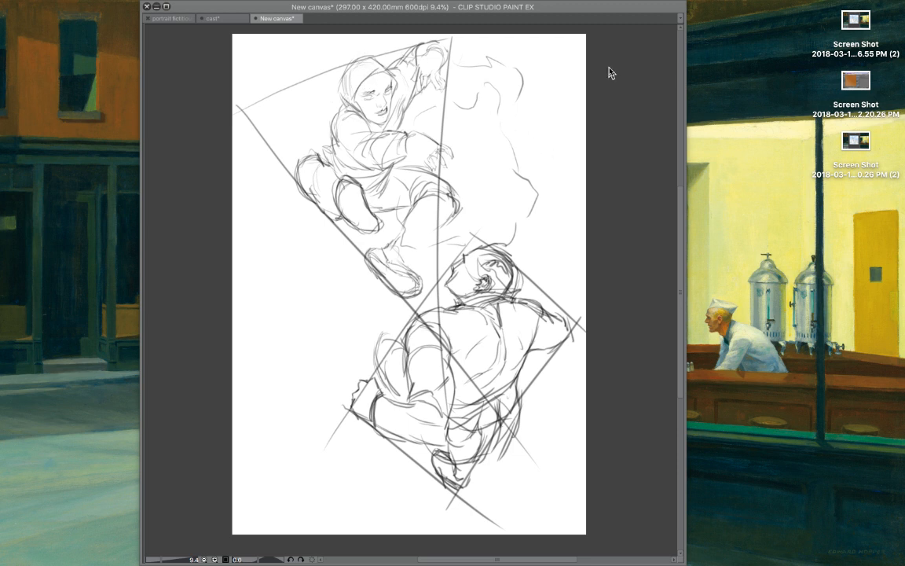
key(Tab)
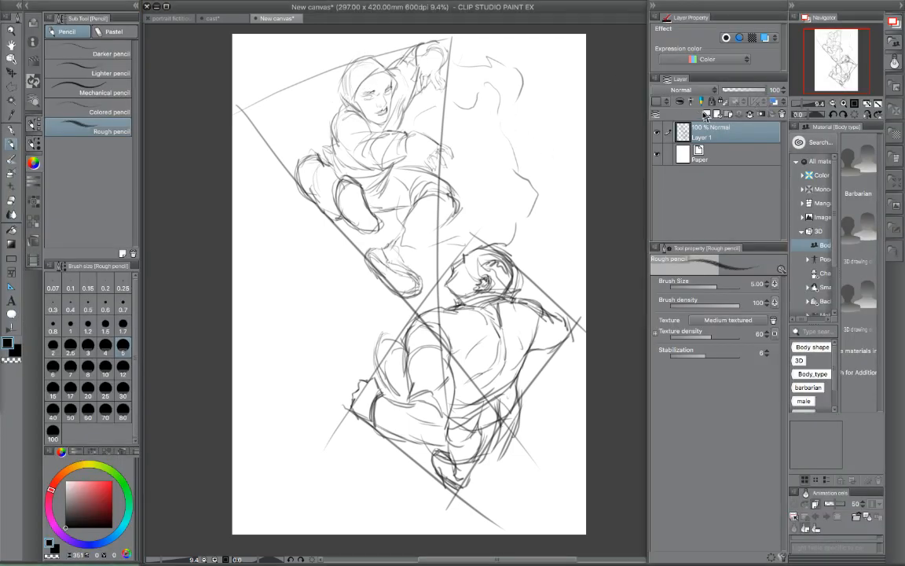
click(762, 37)
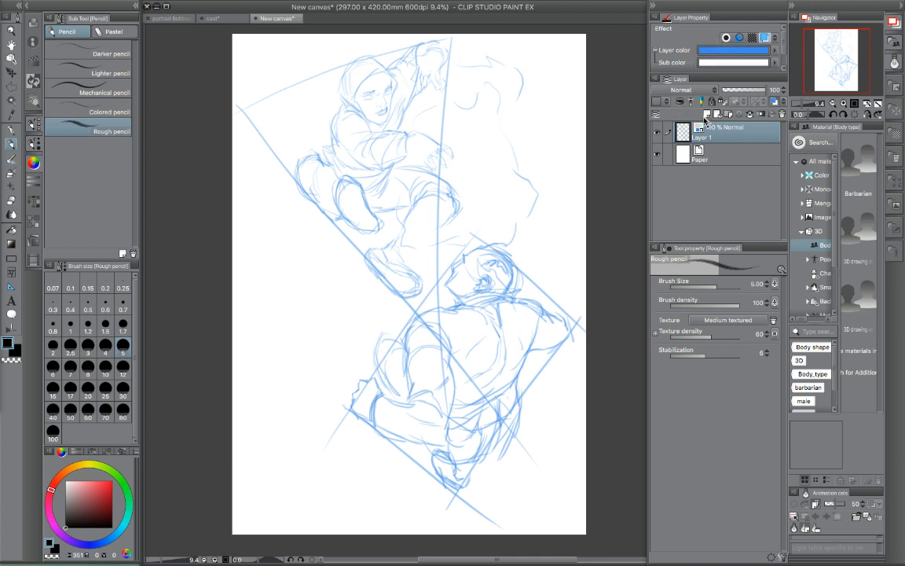
click(706, 115)
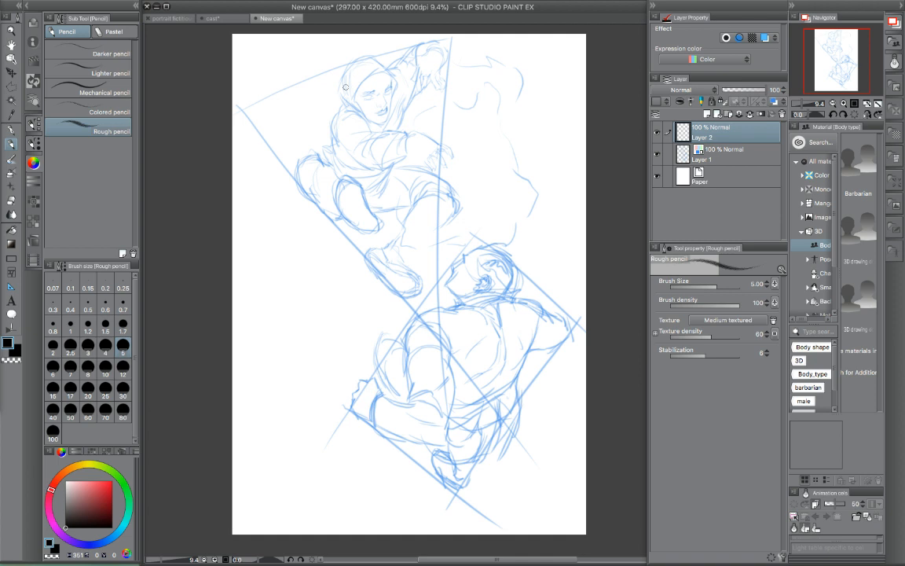
- Redraw the upper figure's hood opening, crown and back edge on the new layer over the blue sketch
drag(364, 117, 352, 107)
drag(357, 86, 396, 76)
mouse_move(387, 61)
mouse_down()
mouse_move(392, 71)
mouse_move(353, 58)
mouse_up()
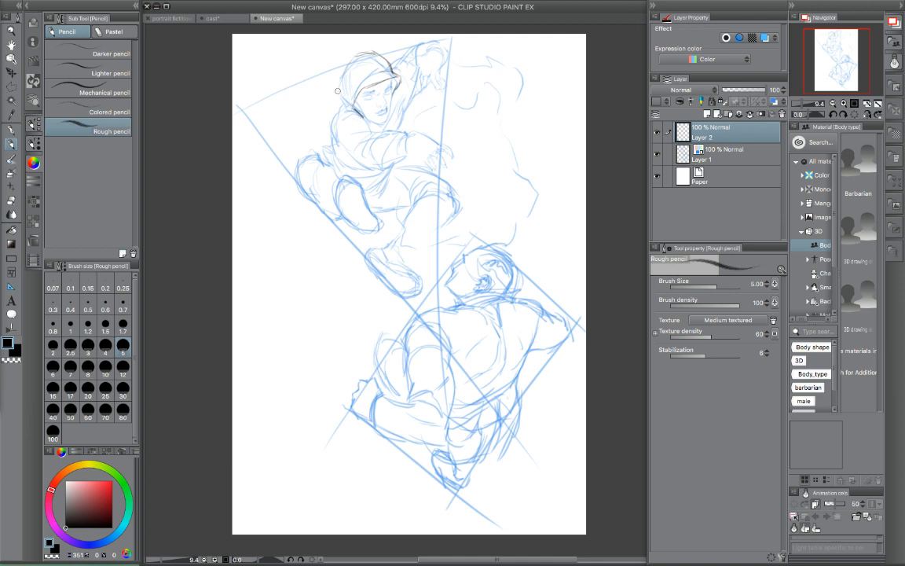
drag(341, 96, 345, 103)
- Outline the upper figure's jacket shoulder, bent sleeve with cuff and folds, and the back down to the waist
drag(333, 112, 368, 124)
mouse_move(375, 134)
mouse_down()
mouse_move(367, 148)
mouse_move(407, 136)
mouse_up()
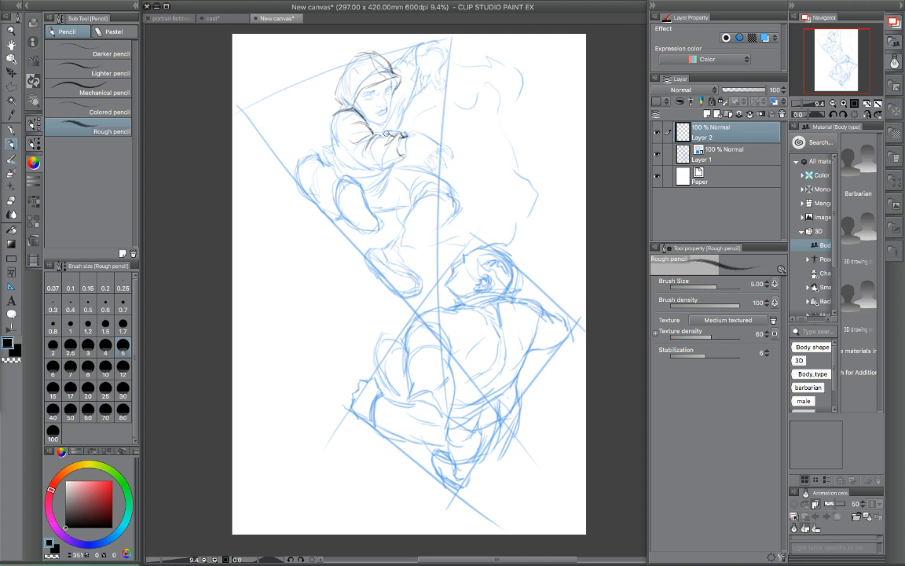
drag(350, 166, 391, 161)
mouse_move(333, 117)
mouse_down()
mouse_move(326, 141)
mouse_move(331, 129)
mouse_move(345, 154)
mouse_move(336, 158)
mouse_move(328, 144)
mouse_move(334, 167)
mouse_up()
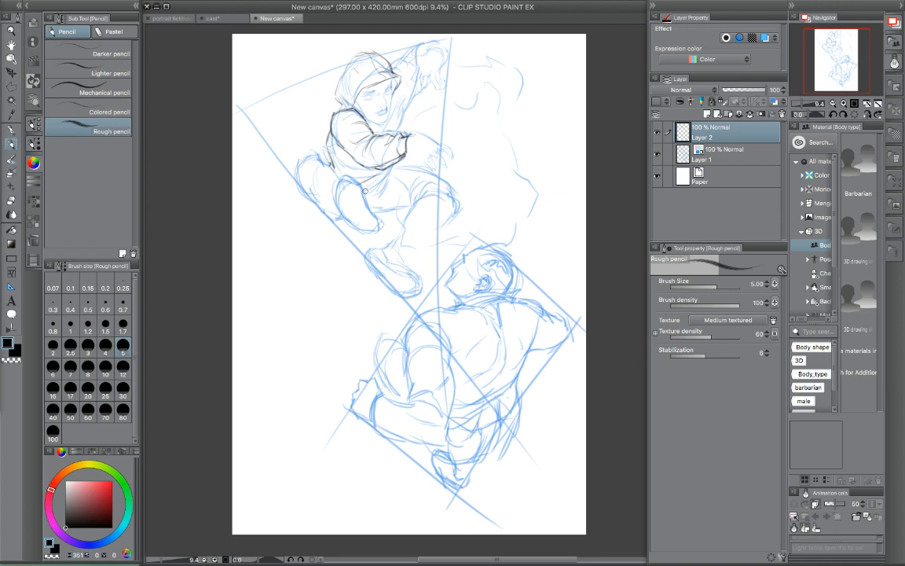
mouse_move(368, 190)
mouse_down()
mouse_move(397, 168)
mouse_move(386, 180)
mouse_move(388, 172)
mouse_move(352, 169)
mouse_move(338, 153)
mouse_move(359, 171)
mouse_up()
drag(332, 142, 328, 154)
- Draw the upper figure's raised sleeve and hand at the triangle's top corner, and refine the hood outline
drag(334, 113, 343, 103)
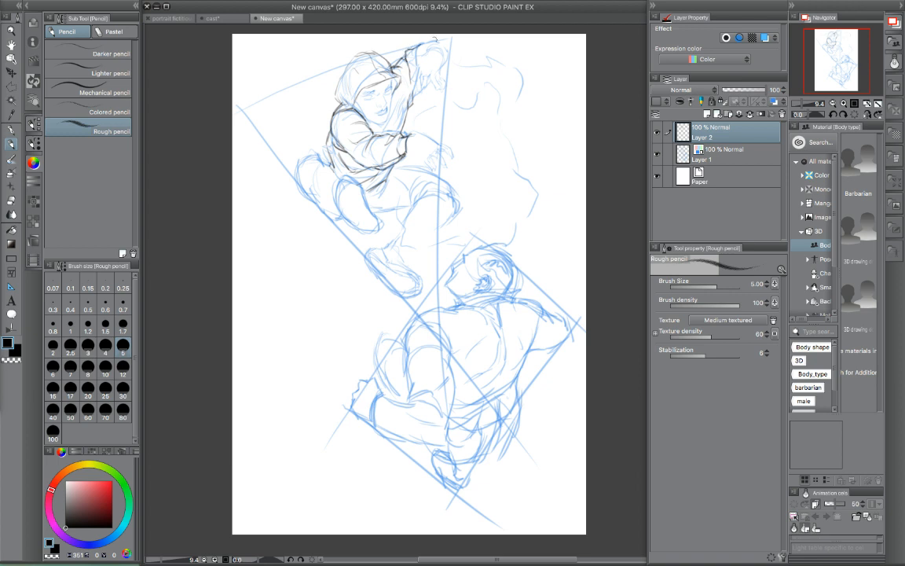
mouse_move(420, 43)
mouse_down()
mouse_move(446, 45)
mouse_move(445, 81)
mouse_up()
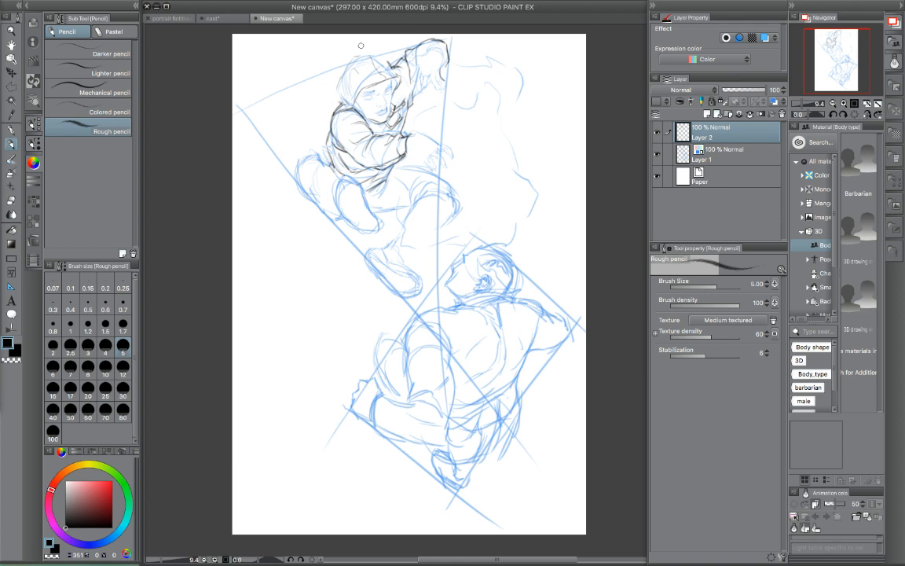
mouse_move(370, 55)
mouse_down()
mouse_move(390, 69)
mouse_move(344, 85)
mouse_move(351, 102)
mouse_up()
- Outline the upper figure's two tucked shoes below the jacket, along the triangle's long edge
mouse_move(327, 150)
mouse_down()
mouse_move(302, 179)
mouse_move(301, 169)
mouse_move(301, 181)
mouse_move(327, 213)
mouse_move(316, 208)
mouse_move(341, 218)
mouse_up()
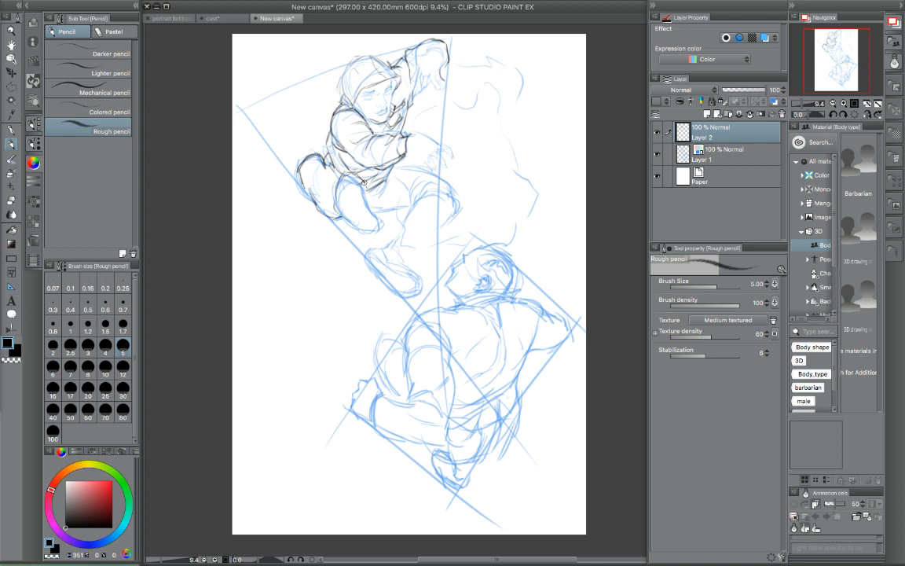
mouse_move(374, 208)
mouse_down()
mouse_move(383, 223)
mouse_move(373, 232)
mouse_up()
mouse_move(337, 195)
mouse_down()
mouse_move(354, 223)
mouse_move(331, 205)
mouse_move(338, 207)
mouse_up()
mouse_move(313, 154)
mouse_down()
mouse_move(300, 167)
mouse_move(305, 191)
mouse_up()
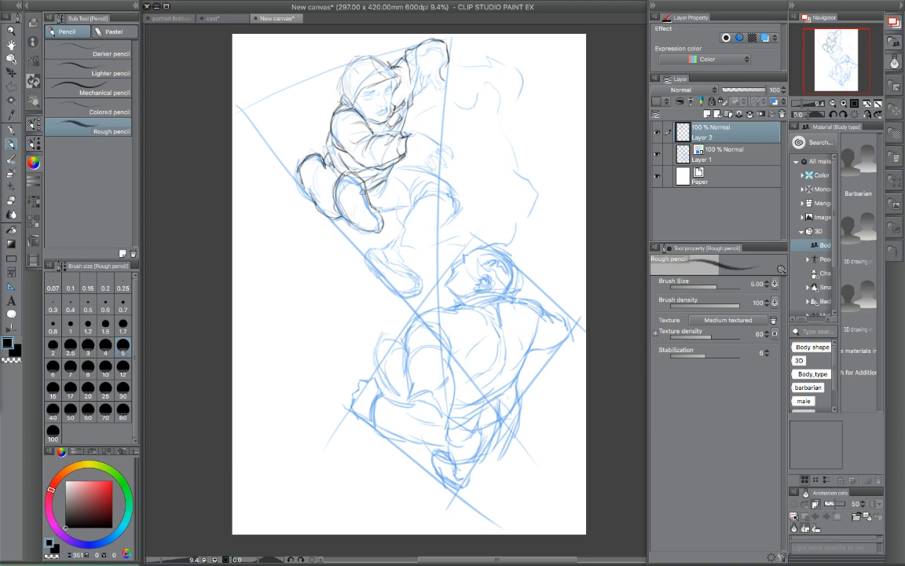
drag(316, 157, 305, 174)
- Outline the upper figure's lowest shoe and its ankle opening near the triangle's lower tip
mouse_move(364, 266)
mouse_down()
mouse_move(392, 295)
mouse_move(412, 294)
mouse_move(391, 293)
mouse_move(414, 293)
mouse_up()
drag(388, 245, 422, 286)
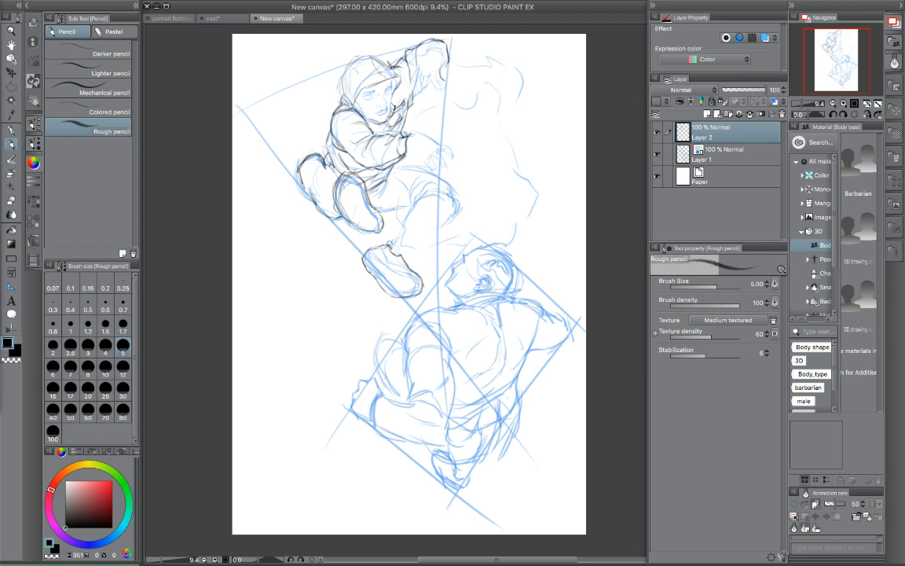
mouse_move(390, 242)
mouse_down()
mouse_move(408, 256)
mouse_move(395, 238)
mouse_up()
key(Tab)
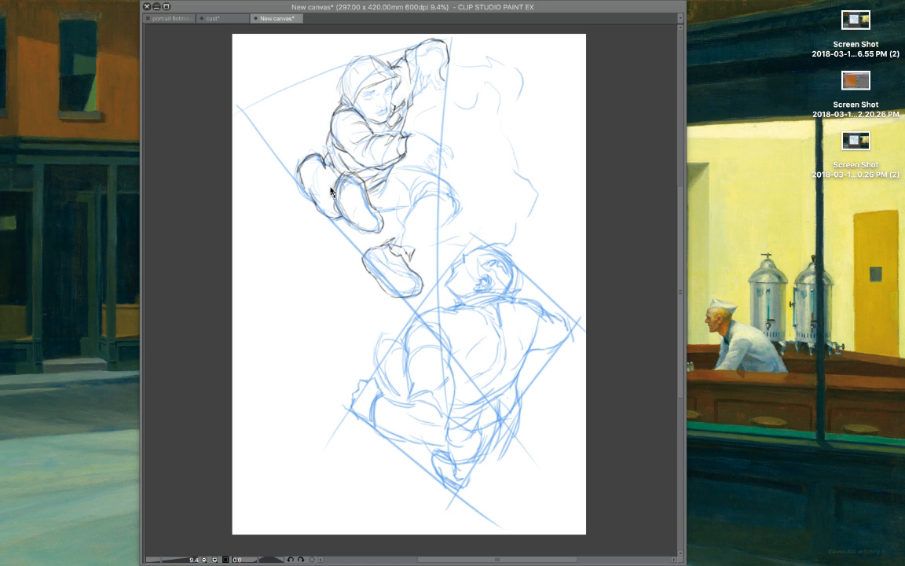
key(Tab)
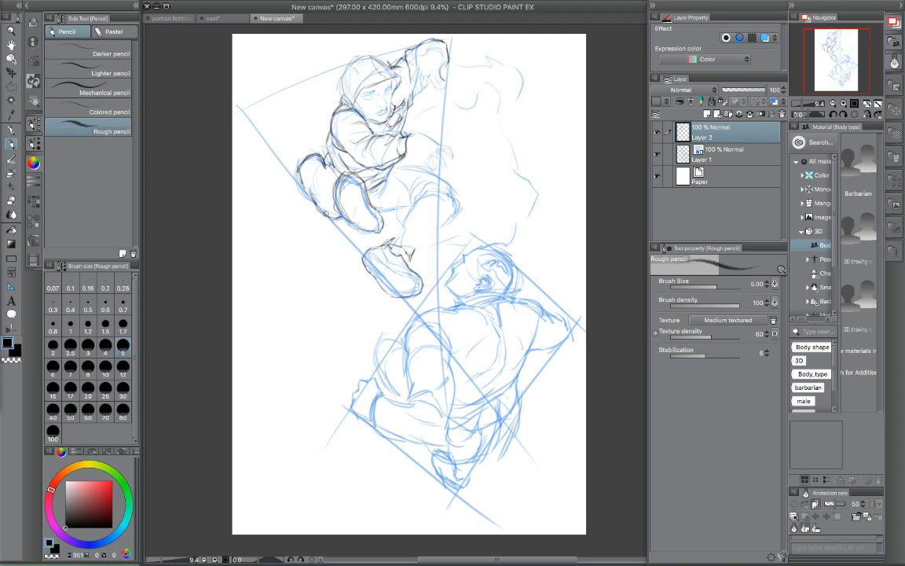
- Add the heel edge and ankle folds to the upper figure's rear tucked foot
drag(292, 191, 306, 203)
mouse_move(311, 188)
mouse_down()
mouse_move(316, 209)
mouse_move(332, 179)
mouse_up()
mouse_move(326, 193)
mouse_down()
mouse_move(329, 202)
mouse_move(341, 181)
mouse_up()
- Draw the upper figure's bent leg from thigh and knee to the trouser cuff above the lowest shoe
mouse_move(382, 216)
mouse_down()
mouse_move(407, 216)
mouse_move(398, 235)
mouse_up()
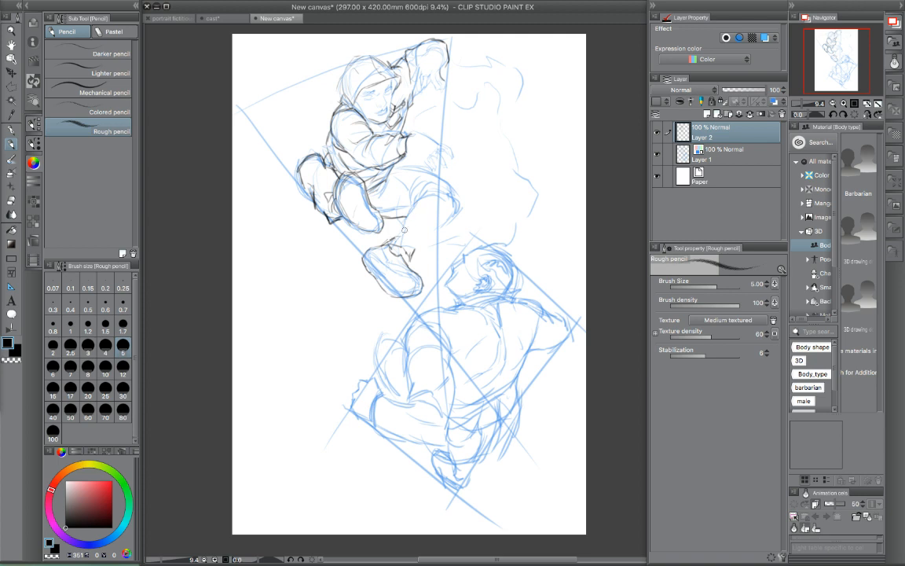
drag(388, 238, 401, 226)
mouse_move(410, 236)
mouse_down()
mouse_move(409, 259)
mouse_move(429, 238)
mouse_move(416, 199)
mouse_up()
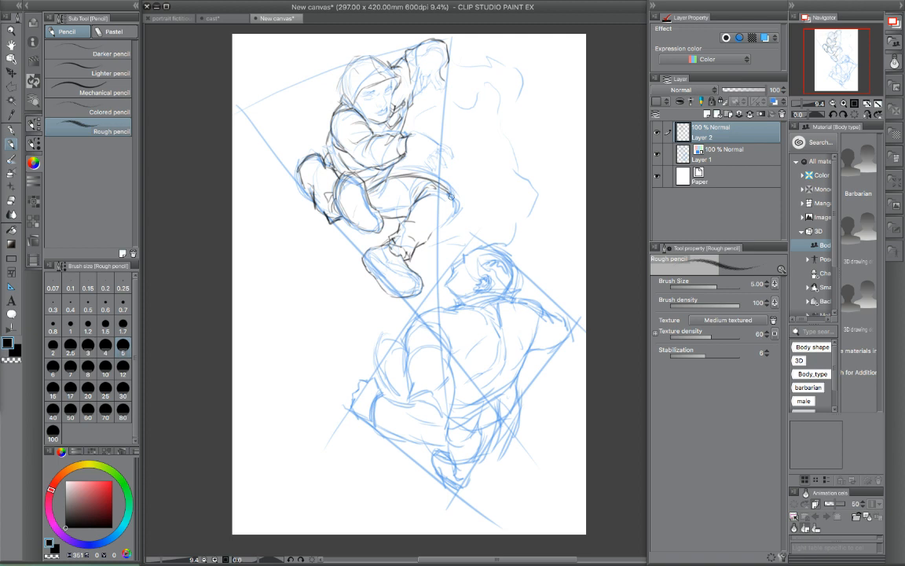
mouse_move(456, 203)
mouse_down()
mouse_move(450, 225)
mouse_move(429, 238)
mouse_up()
drag(393, 267, 409, 271)
- Define the upper figure's raised fingers and facial features, and hatch the sole of the nearer tucked shoe
mouse_move(417, 67)
mouse_down()
mouse_move(411, 83)
mouse_move(427, 92)
mouse_up()
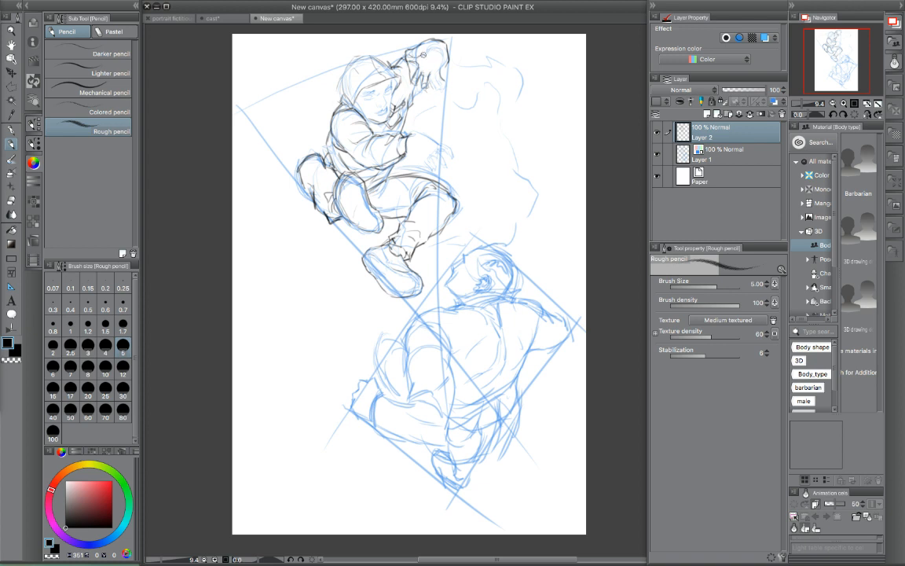
drag(431, 45, 443, 65)
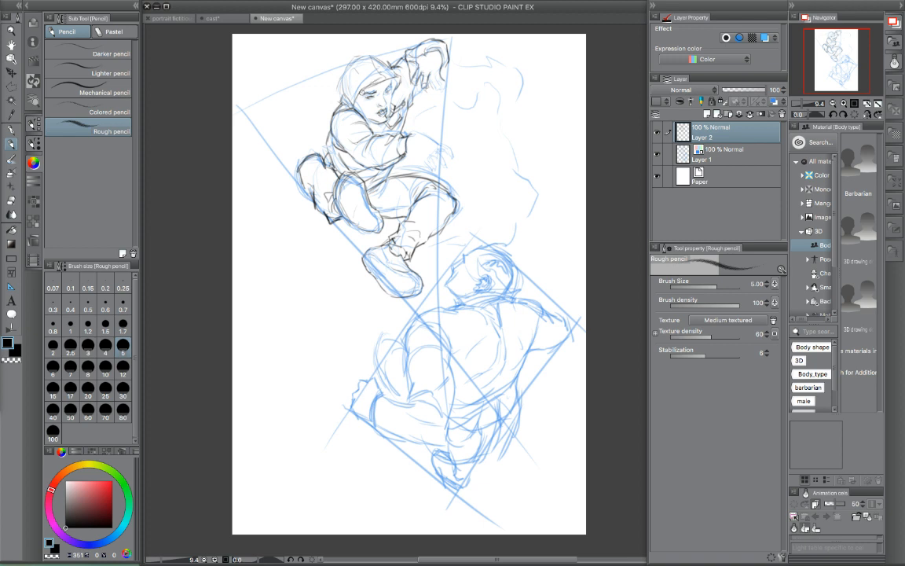
mouse_move(350, 89)
mouse_down()
mouse_move(345, 97)
mouse_move(360, 79)
mouse_up()
mouse_move(361, 188)
mouse_down()
mouse_move(348, 211)
mouse_move(330, 204)
mouse_up()
- Outline the lower figure's near shoulder, collar, jacket back and folded waist hem over the blue sketch
drag(407, 361, 416, 325)
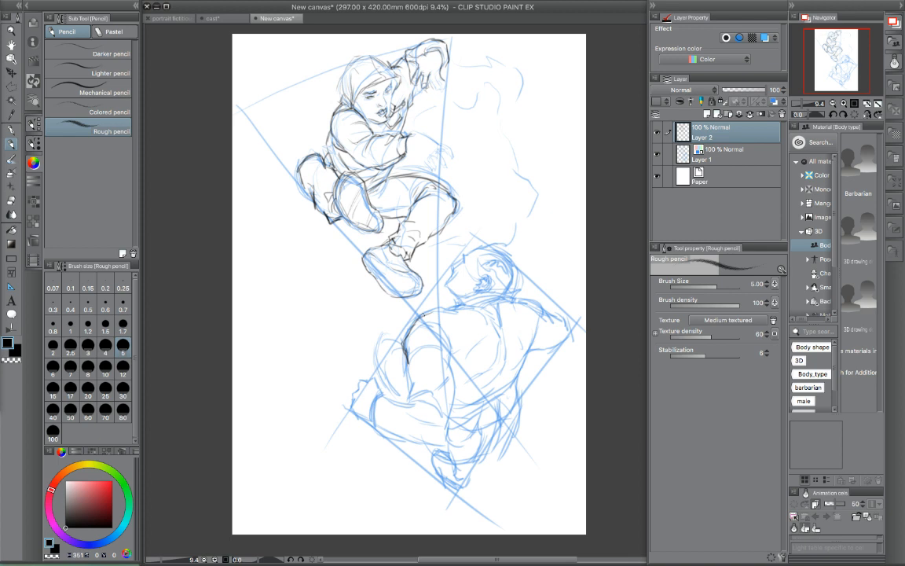
drag(406, 355, 443, 306)
mouse_move(433, 304)
mouse_down()
mouse_move(487, 293)
mouse_move(429, 303)
mouse_move(474, 286)
mouse_move(460, 291)
mouse_move(502, 295)
mouse_move(459, 304)
mouse_move(524, 300)
mouse_move(508, 294)
mouse_move(535, 306)
mouse_move(530, 298)
mouse_move(540, 309)
mouse_move(526, 356)
mouse_up()
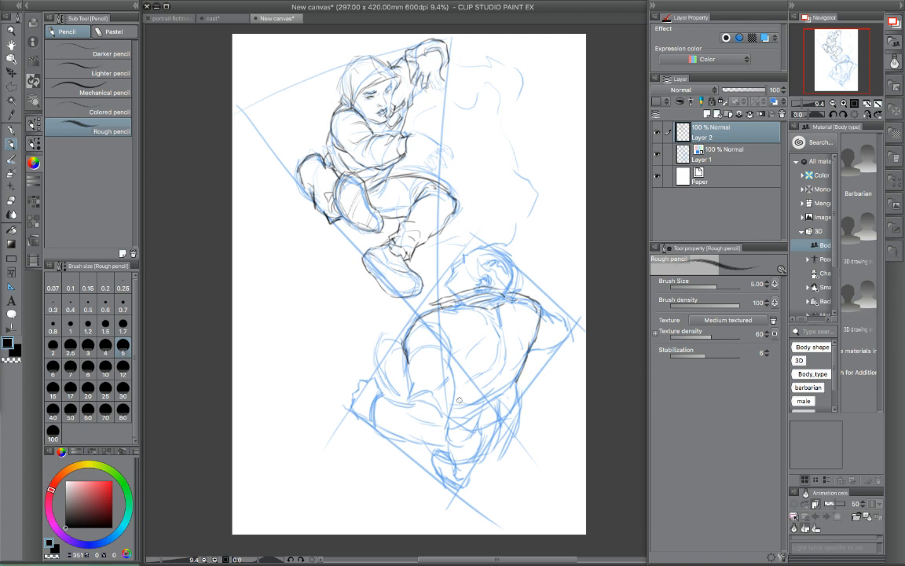
mouse_move(472, 405)
mouse_down()
mouse_move(486, 409)
mouse_move(481, 416)
mouse_move(465, 404)
mouse_move(477, 413)
mouse_move(513, 396)
mouse_move(512, 404)
mouse_up()
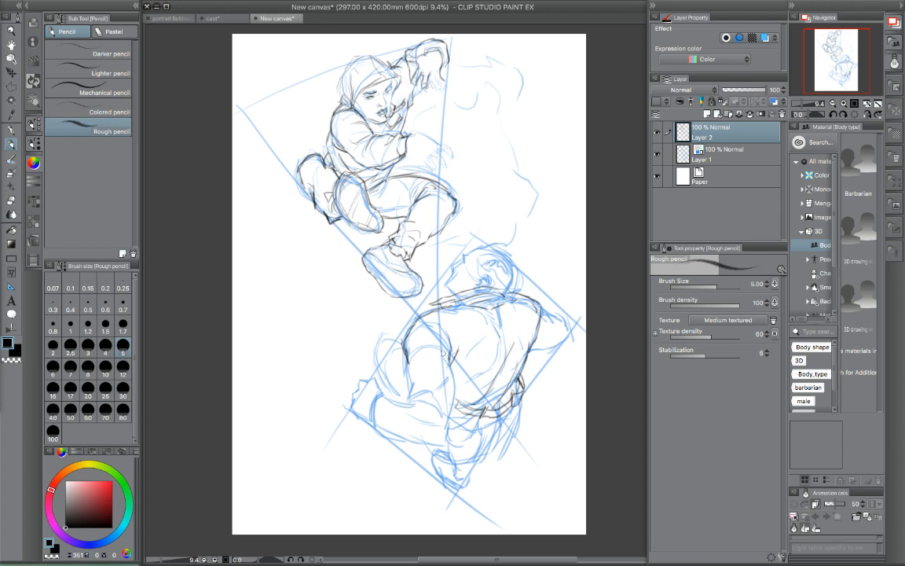
- Draw the lower figure's near sleeve, elbow folds and forearm with a banded cuff at the wrist
drag(399, 357, 407, 391)
drag(411, 398, 429, 415)
mouse_move(374, 419)
mouse_down()
mouse_move(378, 440)
mouse_move(445, 444)
mouse_up()
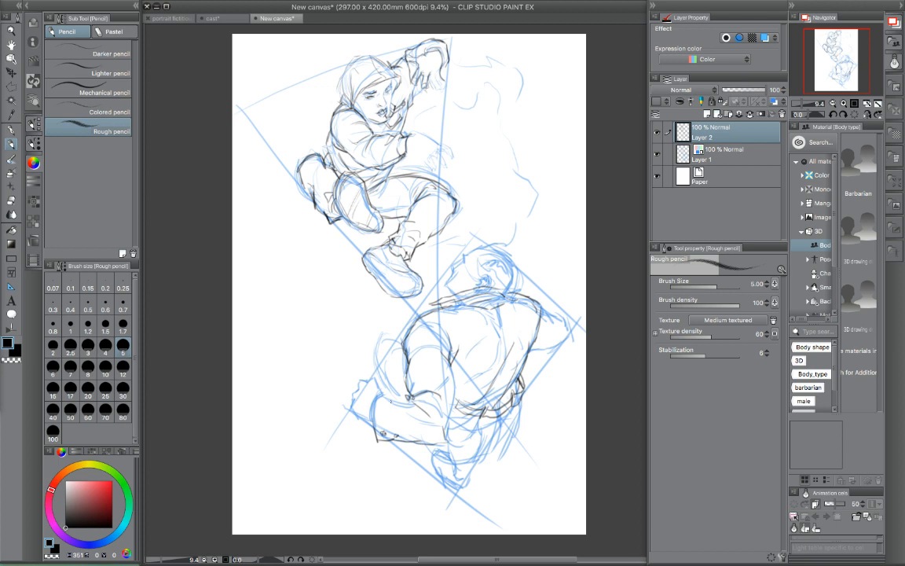
mouse_move(375, 400)
mouse_down()
mouse_move(390, 416)
mouse_move(384, 430)
mouse_move(400, 402)
mouse_move(381, 399)
mouse_move(384, 431)
mouse_up()
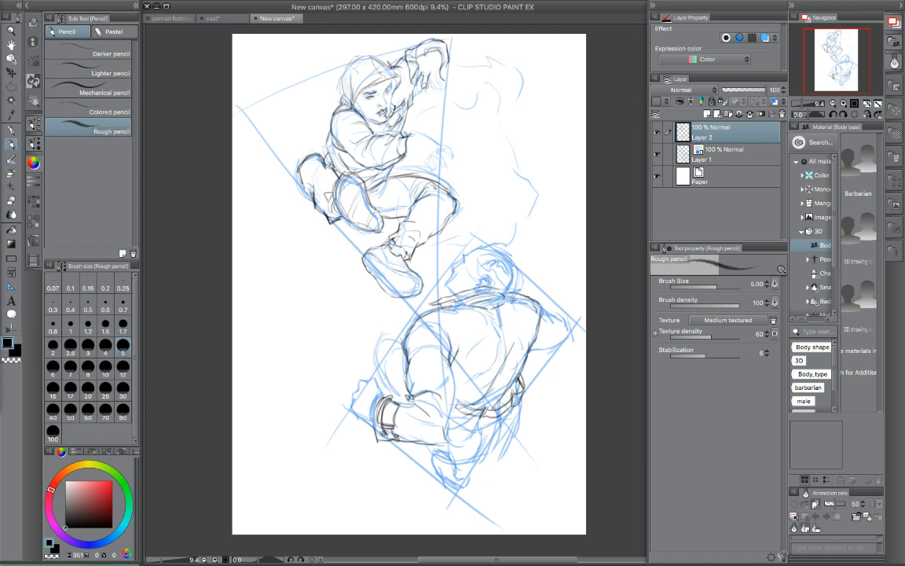
mouse_move(411, 399)
mouse_down()
mouse_move(430, 414)
mouse_move(431, 405)
mouse_up()
- Outline the lower figure's far bent arm, tapering to the elbow at the rectangle's side corner
drag(483, 307, 511, 300)
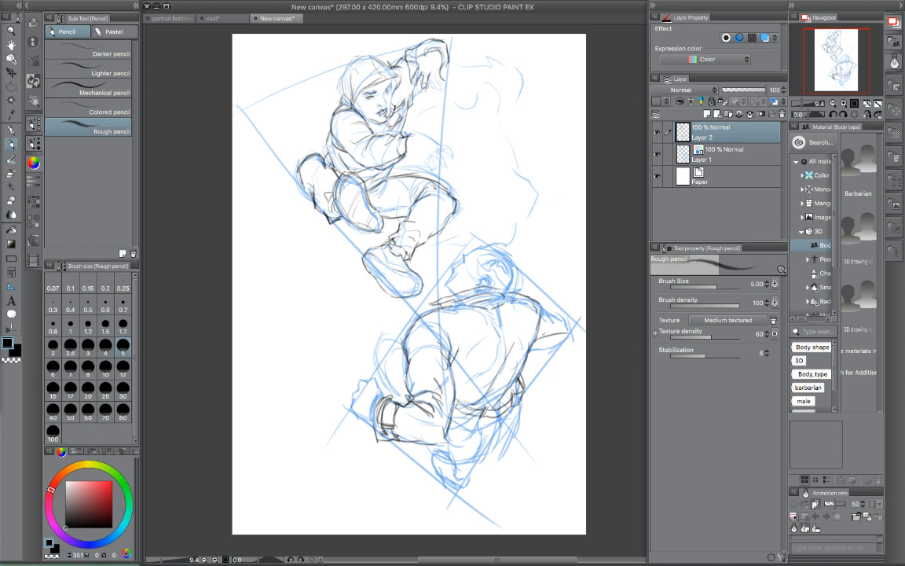
mouse_move(541, 307)
mouse_down()
mouse_move(571, 323)
mouse_move(573, 338)
mouse_up()
drag(537, 351, 569, 341)
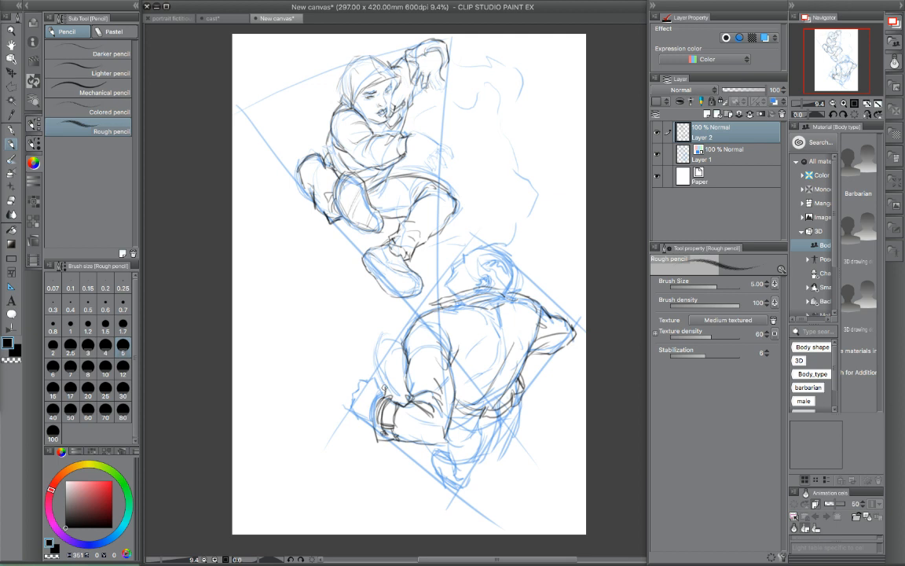
- Outline the lower figure's clenched hand, raised knee, and the foot at the rectangle's bottom corner
mouse_move(376, 382)
mouse_down()
mouse_move(362, 381)
mouse_move(356, 394)
mouse_move(372, 418)
mouse_up()
mouse_move(403, 339)
mouse_down()
mouse_move(381, 362)
mouse_move(407, 397)
mouse_up()
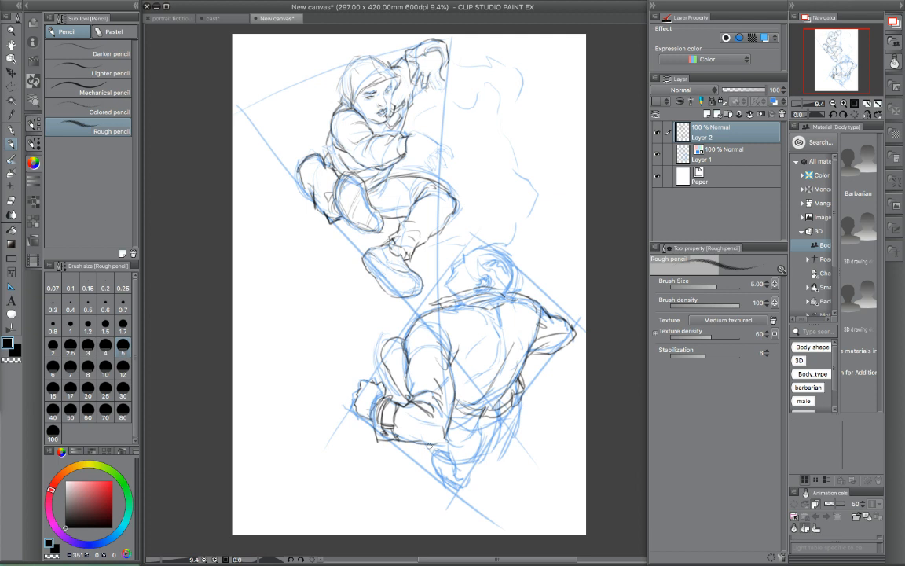
drag(459, 509, 487, 456)
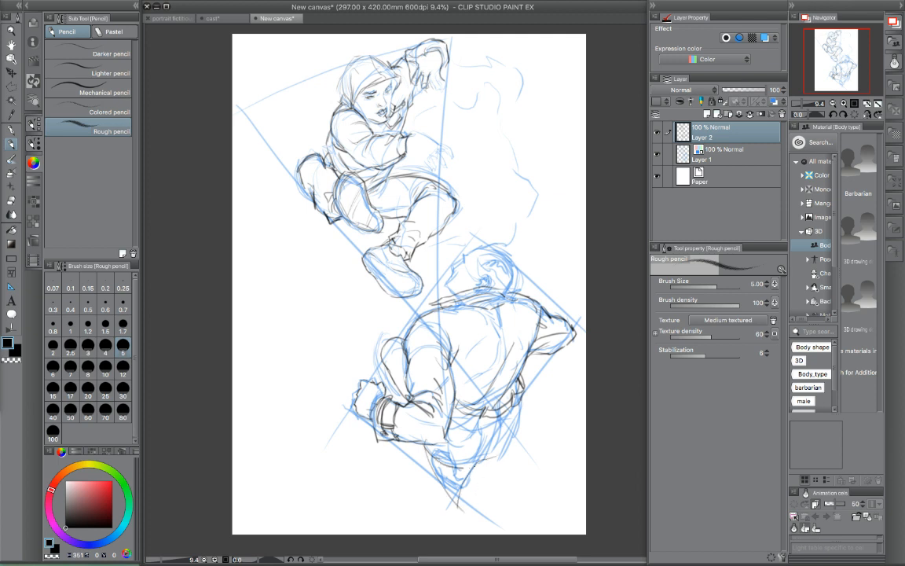
drag(404, 425, 441, 408)
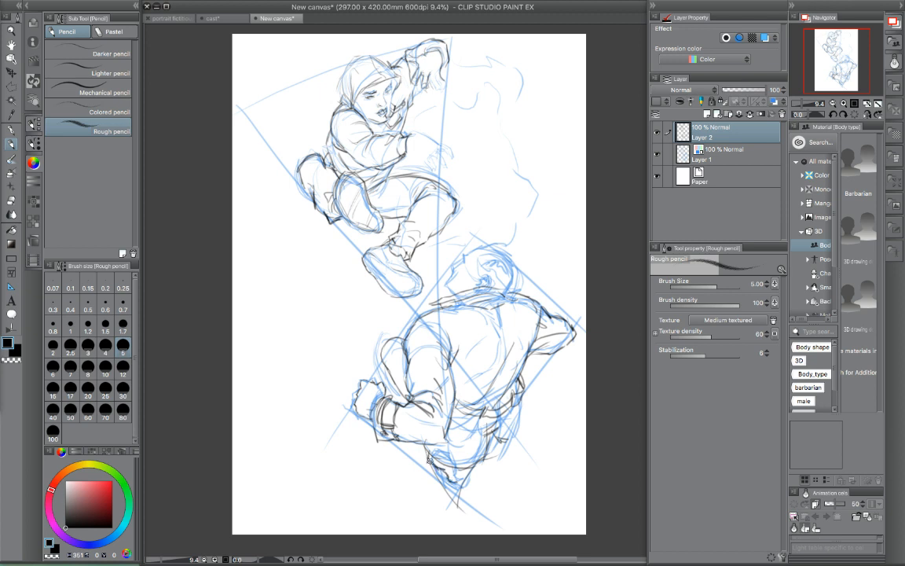
mouse_move(427, 461)
mouse_down()
mouse_move(444, 478)
mouse_move(455, 476)
mouse_up()
- Draw the lower figure's face profile, hair outline and ear, removing one stray stroke
drag(450, 271, 457, 260)
mouse_move(456, 261)
mouse_down()
mouse_move(485, 238)
mouse_move(500, 266)
mouse_move(493, 271)
mouse_up()
mouse_move(489, 234)
mouse_down()
mouse_move(506, 244)
mouse_move(513, 274)
mouse_up()
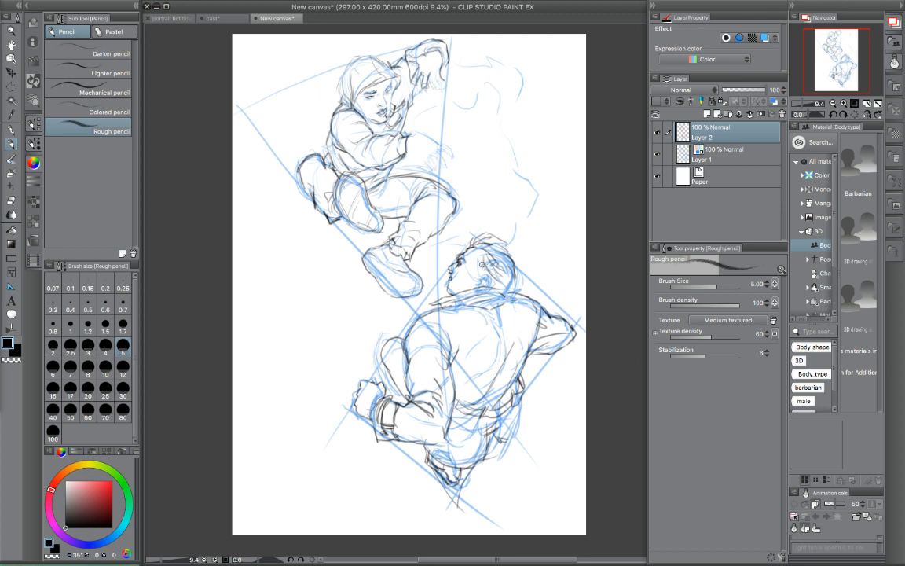
drag(480, 269, 486, 270)
key(super+z)
drag(493, 286, 511, 261)
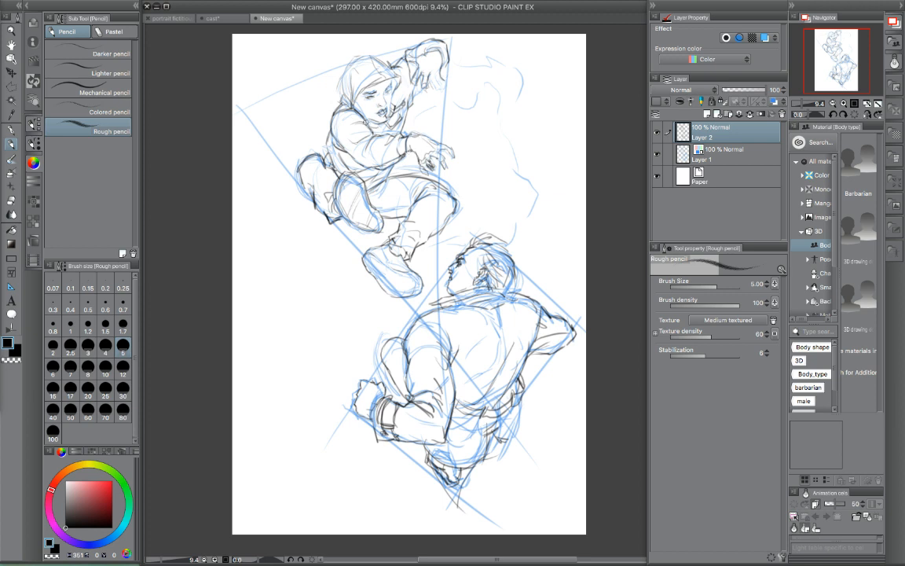
- Draw the upper figure's outstretched hand beyond the cuff and define the jaw and cheek
drag(372, 125, 383, 120)
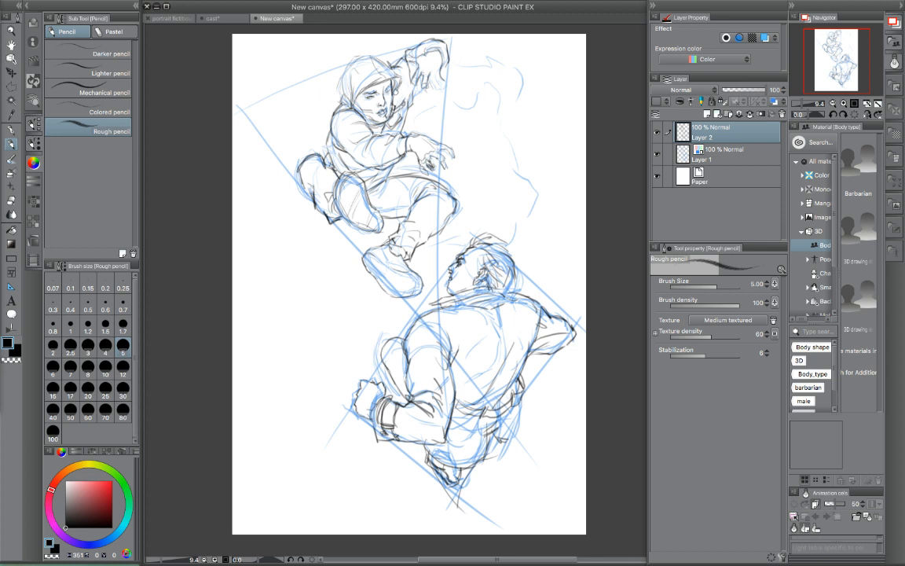
- Reinforce the upper figure's hood outline and darken the contours and sole of the shoes tucked beneath the body
mouse_move(343, 95)
mouse_down()
mouse_move(355, 64)
mouse_move(367, 54)
mouse_move(385, 63)
mouse_up()
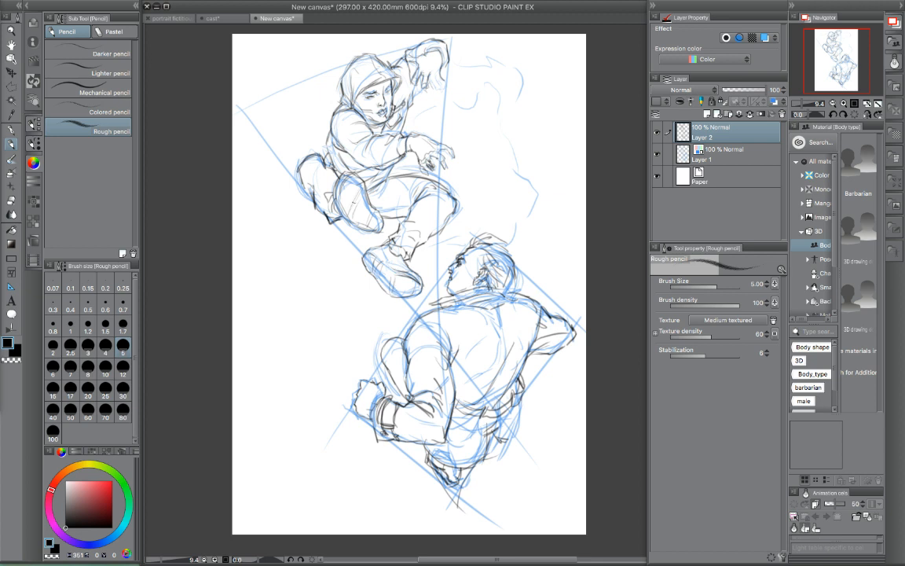
mouse_move(363, 187)
mouse_down()
mouse_move(351, 212)
mouse_move(325, 203)
mouse_move(333, 191)
mouse_up()
mouse_move(333, 171)
mouse_down()
mouse_move(327, 184)
mouse_move(336, 187)
mouse_up()
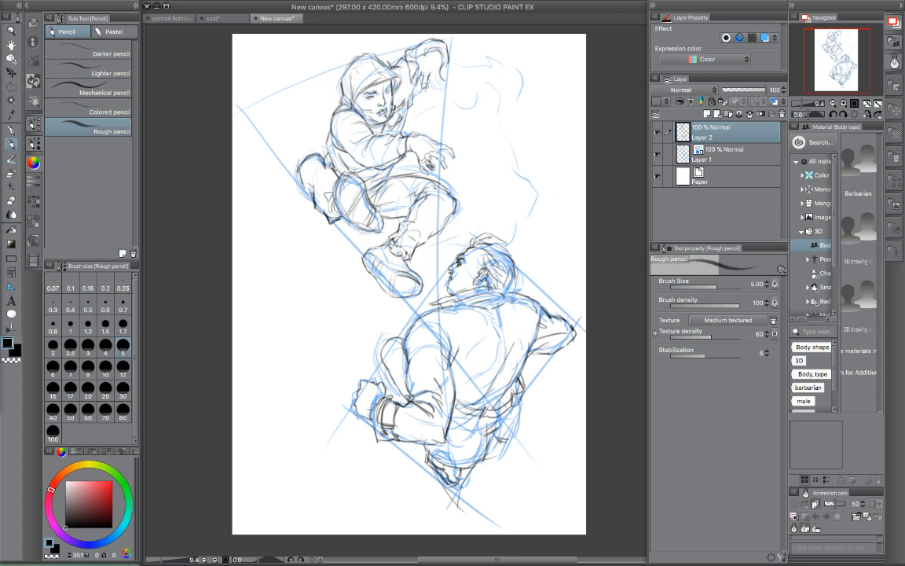
mouse_move(308, 166)
mouse_down()
mouse_move(301, 187)
mouse_move(298, 175)
mouse_move(356, 178)
mouse_move(366, 197)
mouse_up()
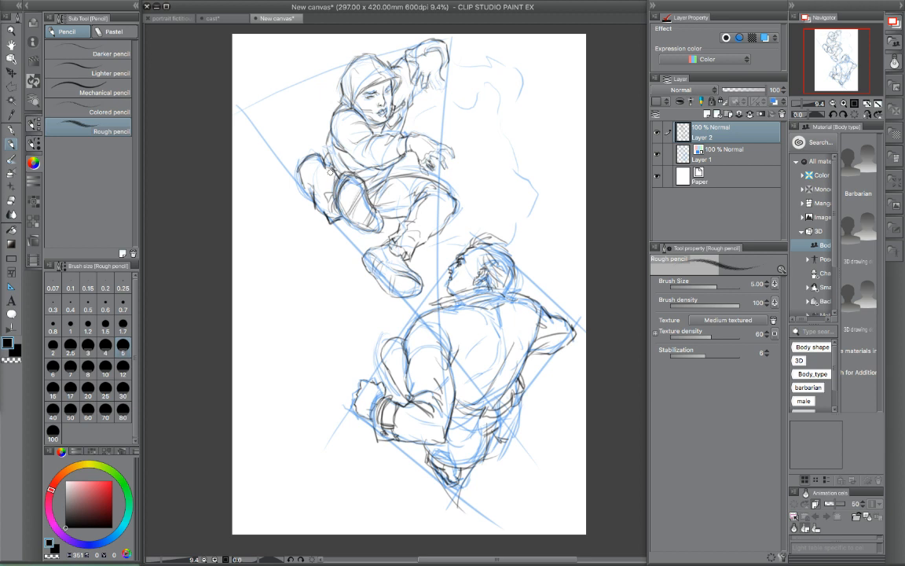
drag(297, 156, 298, 175)
- Sketch billowing cloud contours behind the upper figure, from the raised hand down to the lower figure's head
mouse_move(450, 39)
mouse_down()
mouse_move(478, 62)
mouse_move(480, 78)
mouse_move(496, 73)
mouse_up()
mouse_move(449, 92)
mouse_down()
mouse_move(472, 120)
mouse_move(518, 95)
mouse_up()
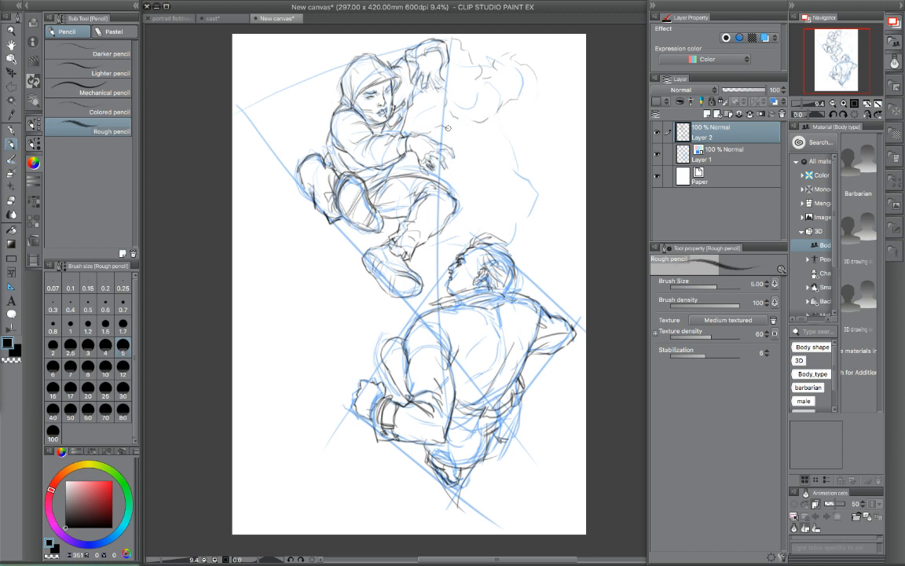
drag(484, 131, 491, 159)
drag(412, 178, 422, 191)
mouse_move(412, 230)
mouse_down()
mouse_move(443, 239)
mouse_move(461, 225)
mouse_up()
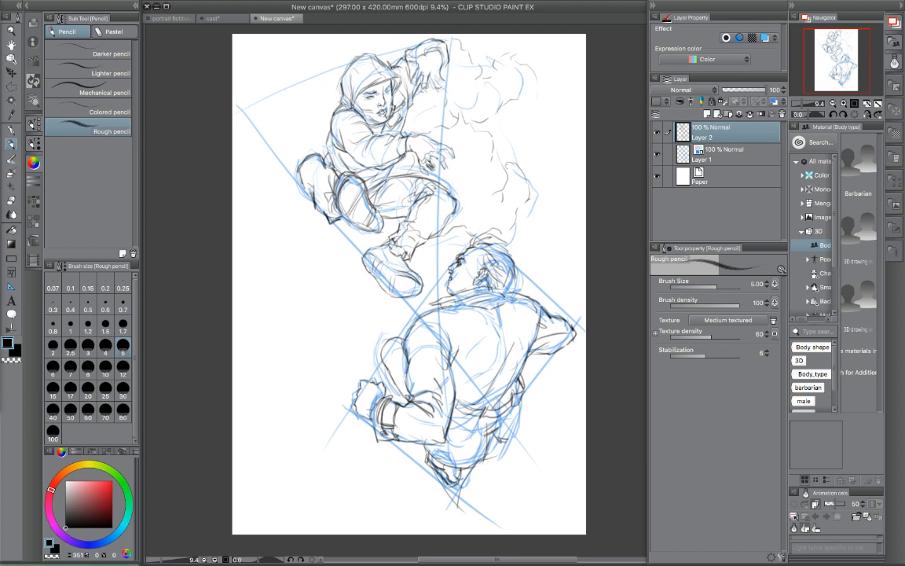
- Darken the upper figure's shoes and hood edge, and add a fluttering cloth end beside the lower figure's waist
drag(377, 253, 385, 255)
drag(413, 268, 423, 284)
mouse_move(339, 193)
mouse_down()
mouse_move(351, 219)
mouse_move(364, 227)
mouse_move(342, 215)
mouse_up()
drag(343, 85, 351, 101)
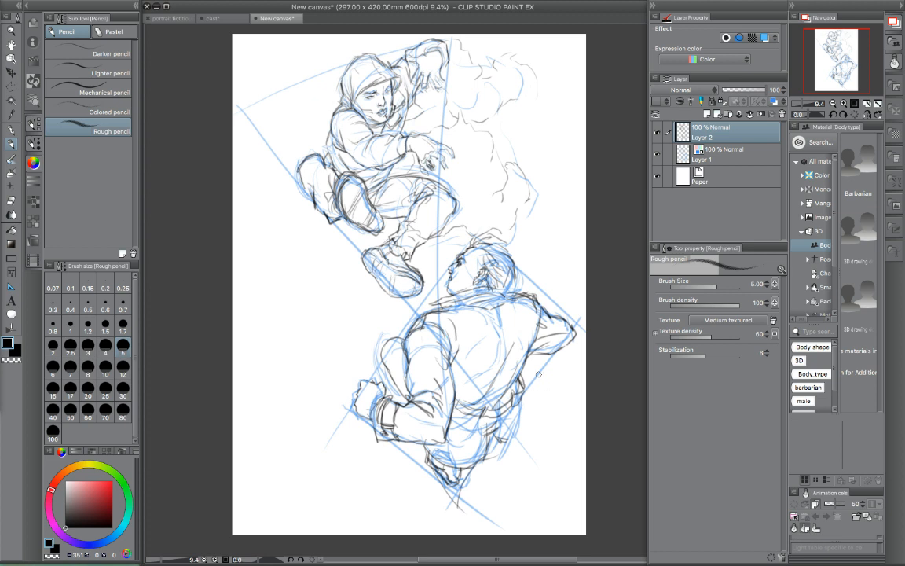
mouse_move(520, 369)
mouse_down()
mouse_move(553, 370)
mouse_move(553, 381)
mouse_move(546, 369)
mouse_up()
- Draw loose cloud contours on both sides of the lower figure, removing one stray line beside the clenched hand
drag(271, 420, 363, 391)
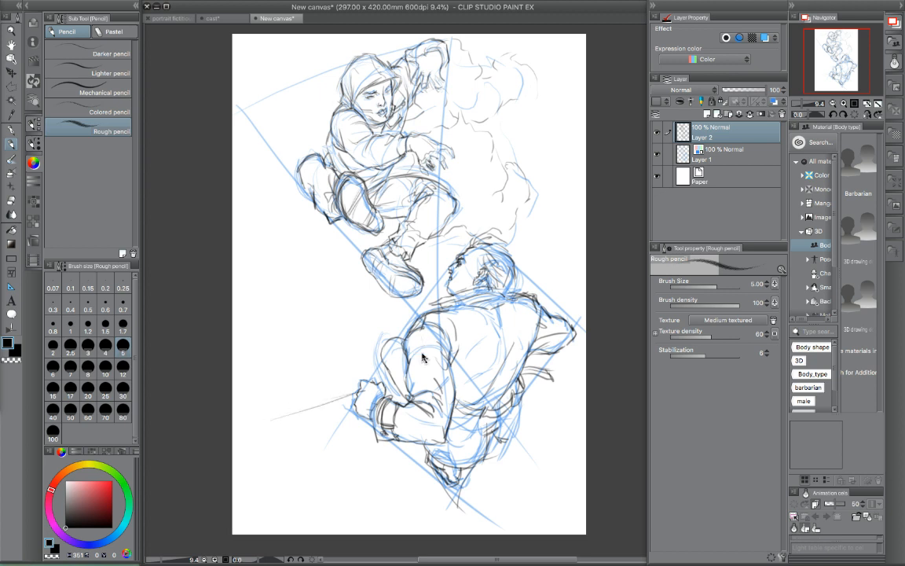
key(ctrl+z)
mouse_move(234, 301)
mouse_down()
mouse_move(299, 359)
mouse_move(318, 352)
mouse_move(323, 333)
mouse_move(352, 334)
mouse_move(396, 318)
mouse_up()
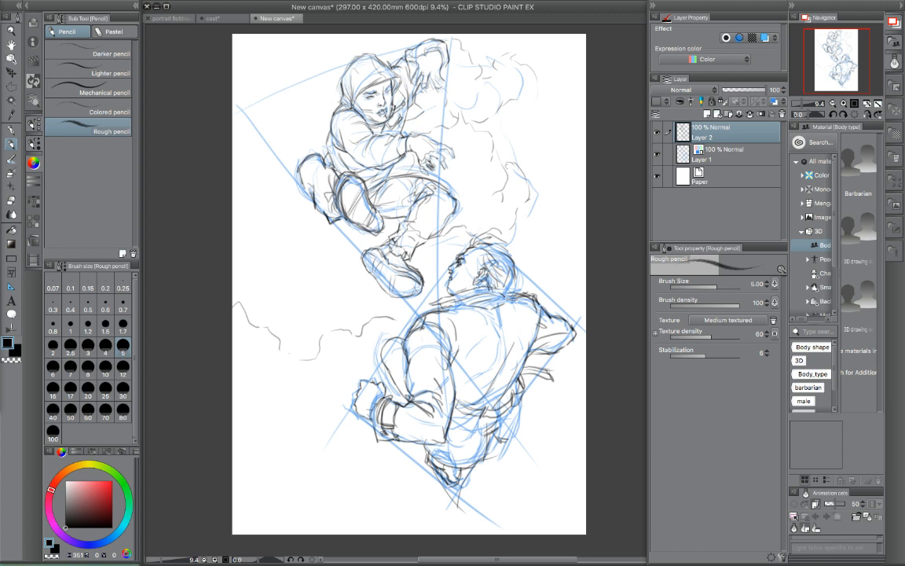
mouse_move(241, 409)
mouse_down()
mouse_move(267, 414)
mouse_move(318, 394)
mouse_up()
drag(285, 352, 308, 368)
mouse_move(519, 416)
mouse_down()
mouse_move(540, 444)
mouse_move(579, 438)
mouse_up()
mouse_move(491, 456)
mouse_down()
mouse_move(561, 464)
mouse_move(585, 448)
mouse_up()
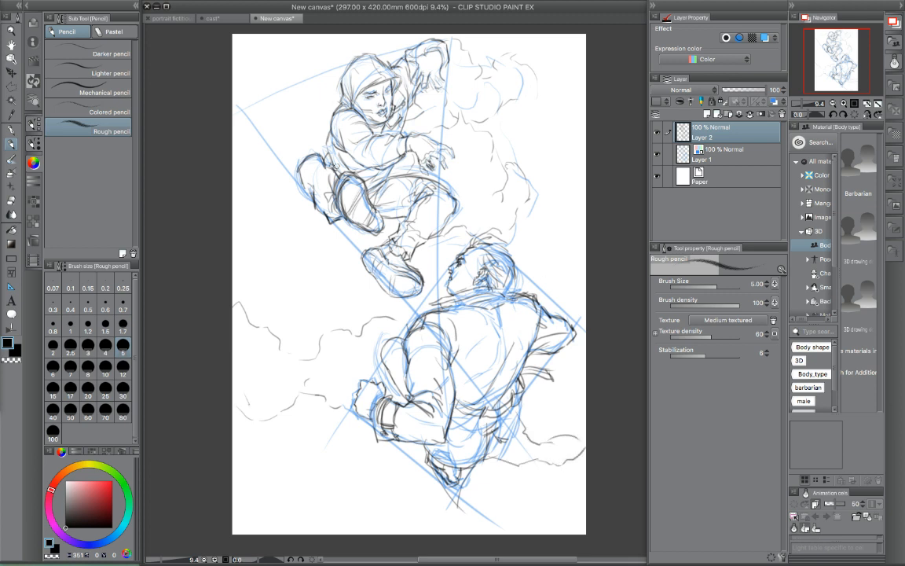
- Add cloud outlines on both sides of the upper figure and strengthen the cloud edge beside the lower figure's shoulder
drag(236, 136, 295, 142)
mouse_move(285, 99)
mouse_down()
mouse_move(336, 93)
mouse_move(322, 128)
mouse_move(331, 135)
mouse_up()
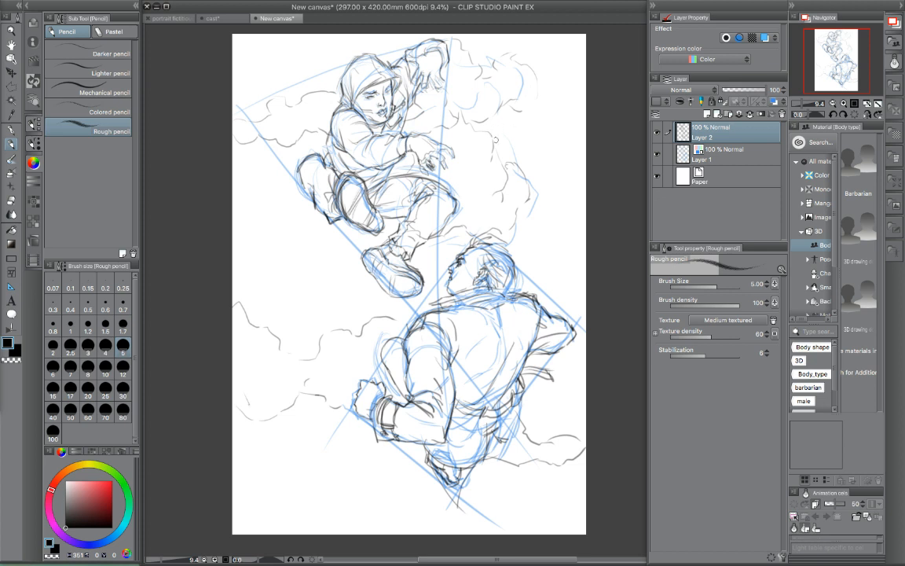
drag(520, 115, 559, 98)
mouse_move(556, 96)
mouse_down()
mouse_move(557, 109)
mouse_move(585, 124)
mouse_up()
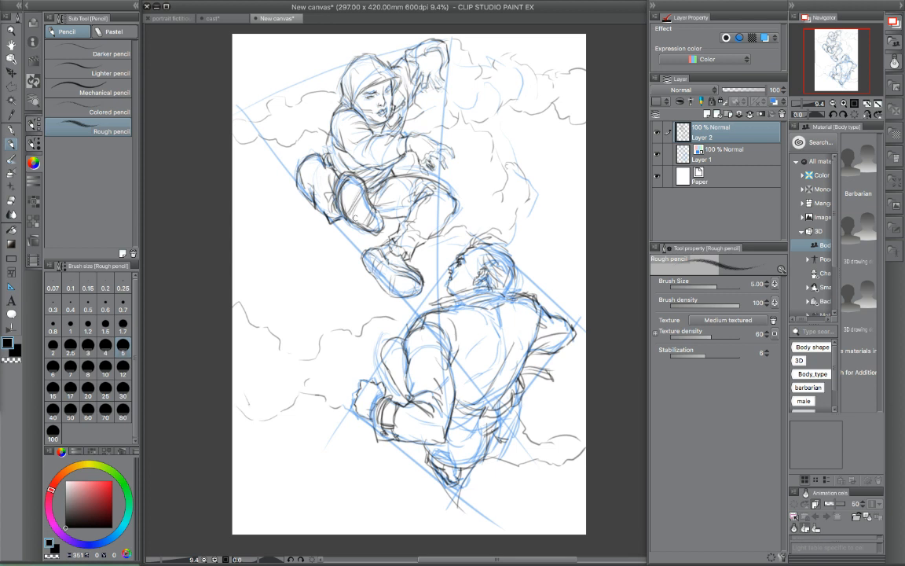
drag(248, 315, 299, 357)
- Hide the blue rough on Layer 1 and make Layer 2 the active layer
click(681, 148)
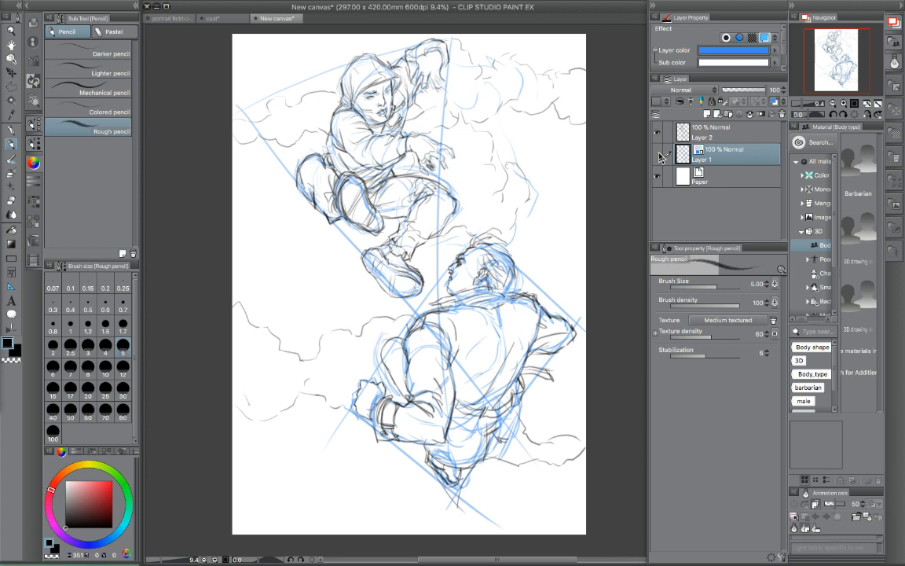
click(657, 155)
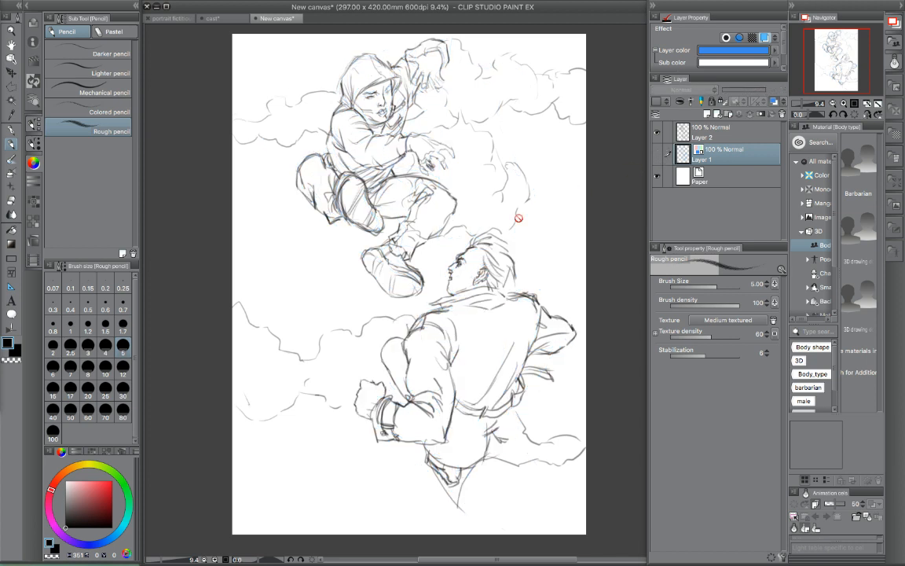
click(718, 134)
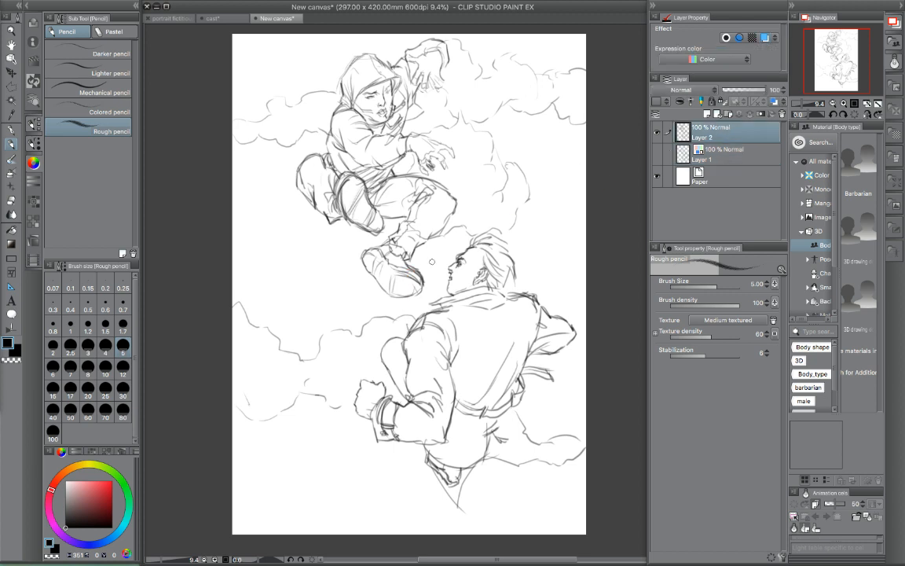